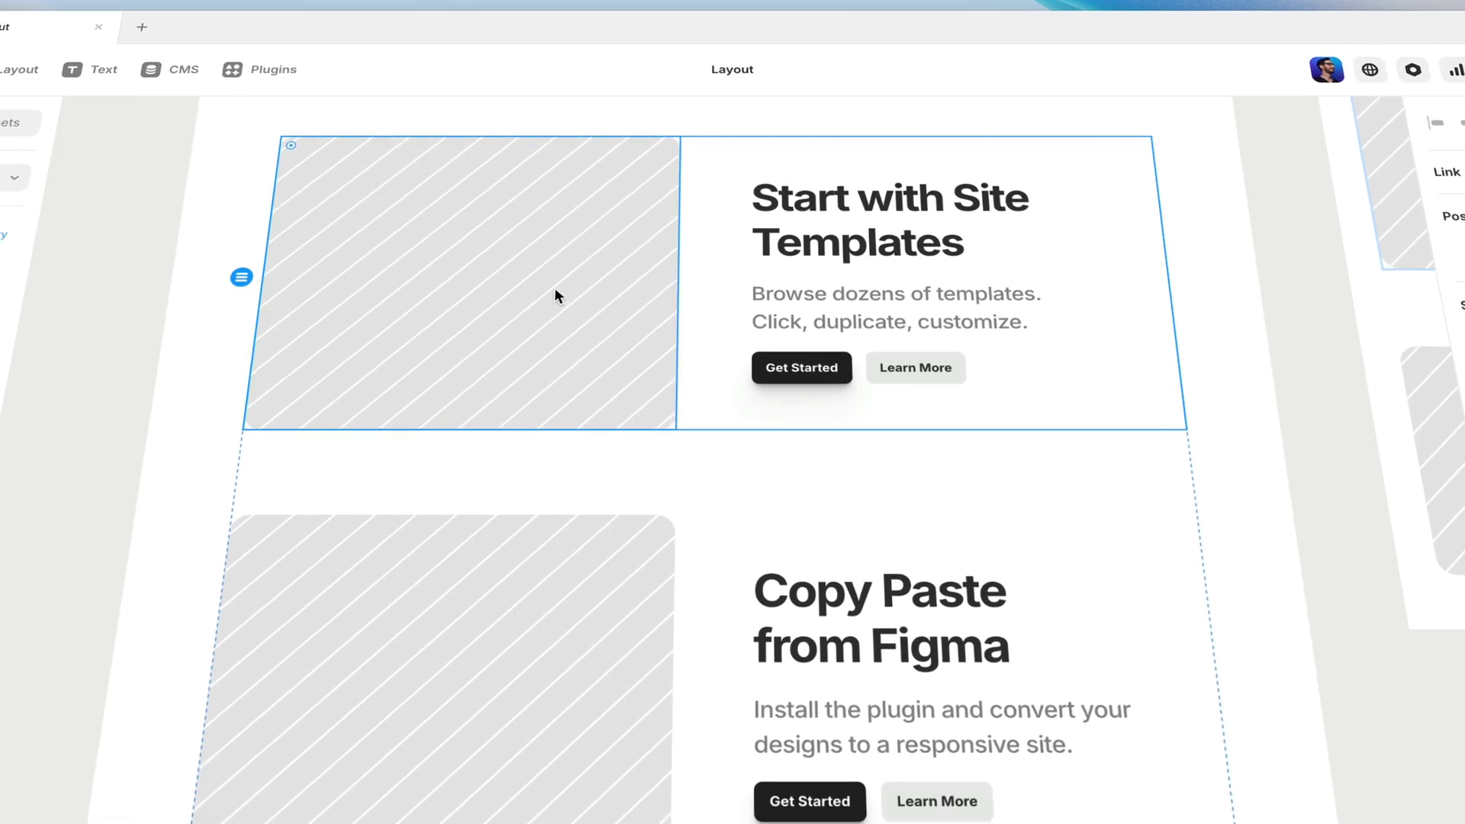
# Drag the Site Templates image right of its text, then drop that section below Copy Paste from Figma.
pyautogui.click(533, 264)
pyautogui.moveTo(533, 264); pyautogui.dragTo(939, 256)
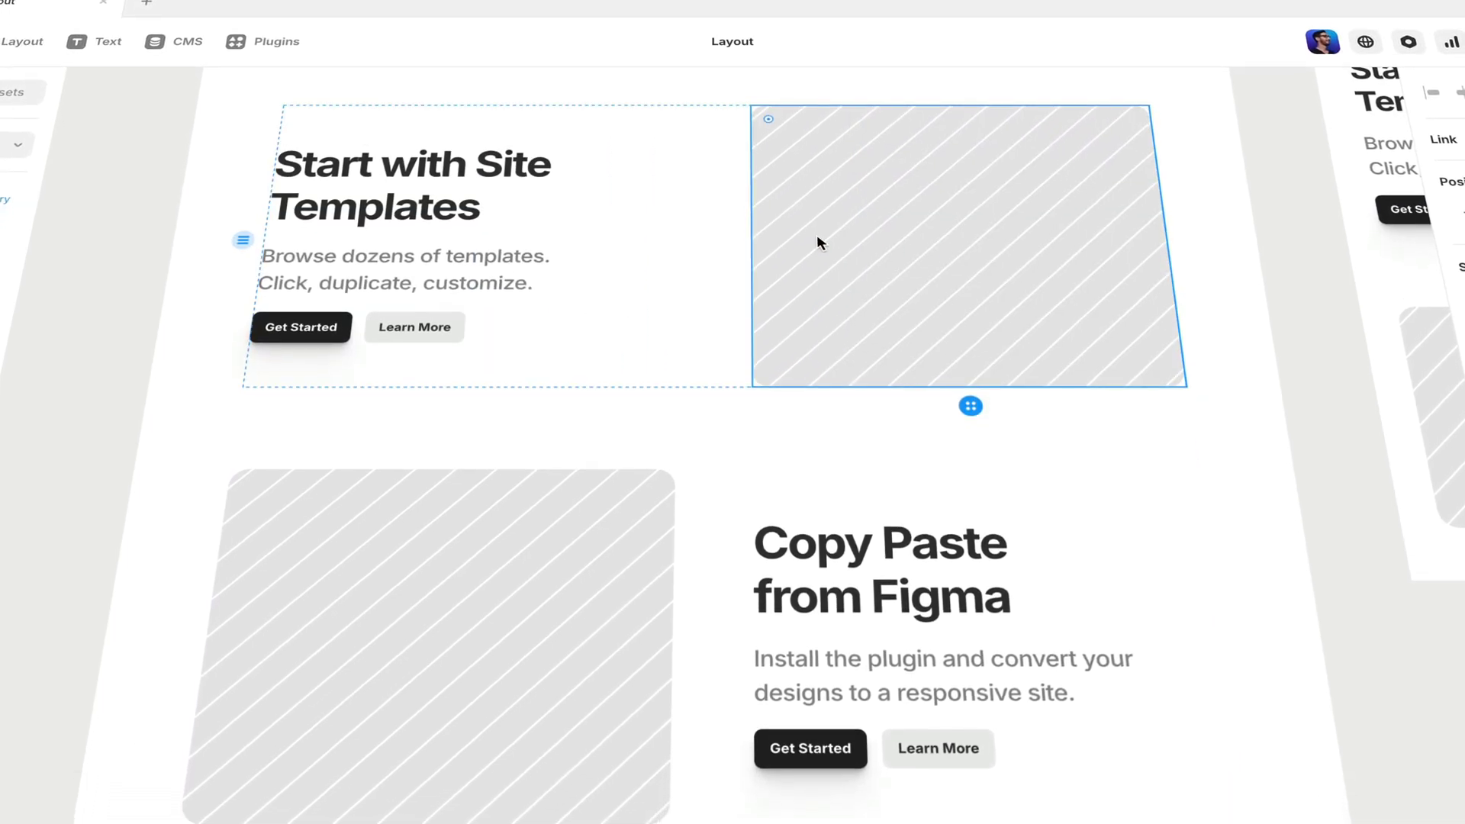
pyautogui.moveTo(720, 226); pyautogui.dragTo(709, 553)
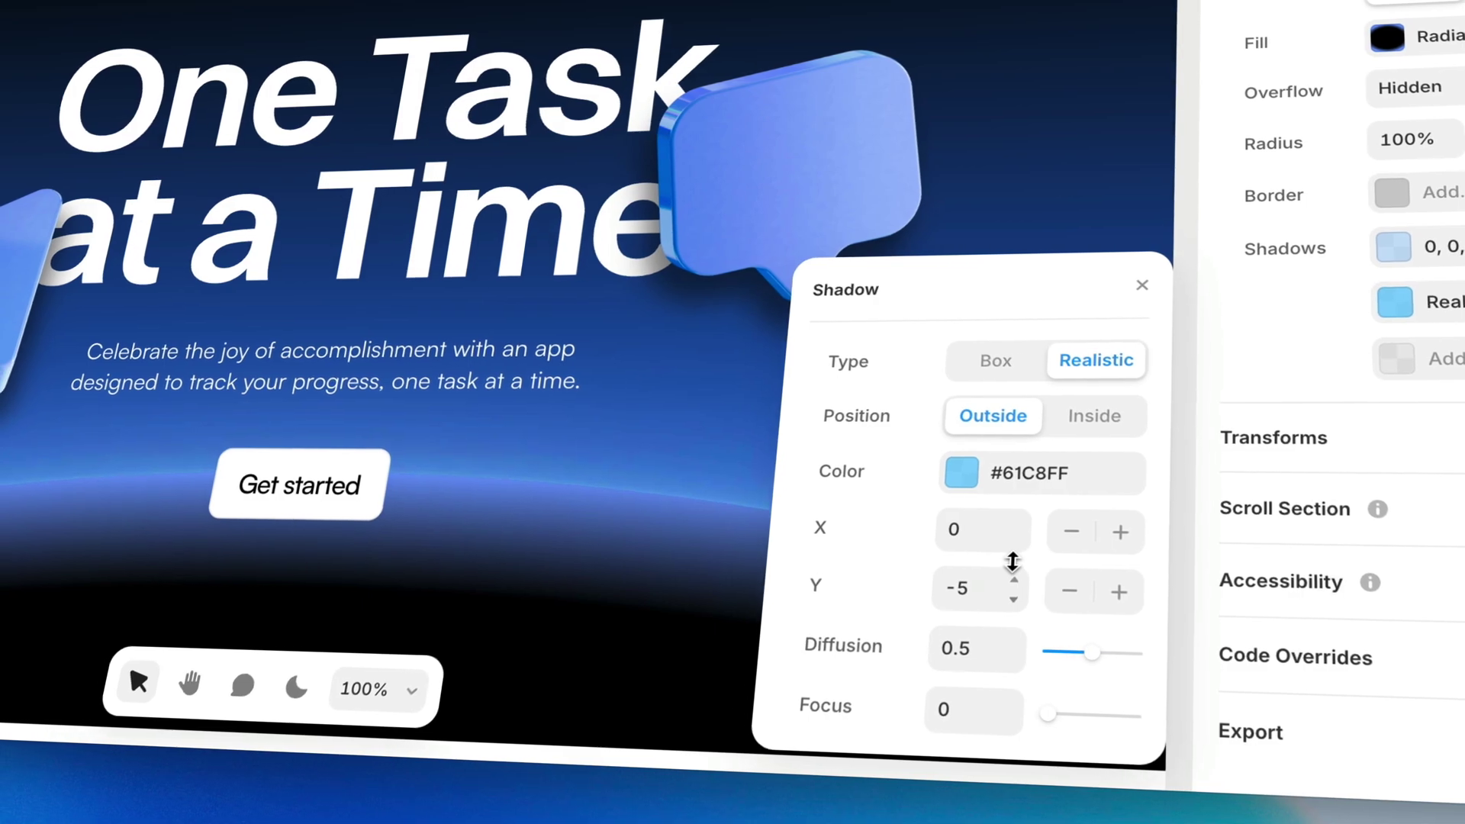
pyautogui.moveTo(1010, 592); pyautogui.dragTo(1062, 767)
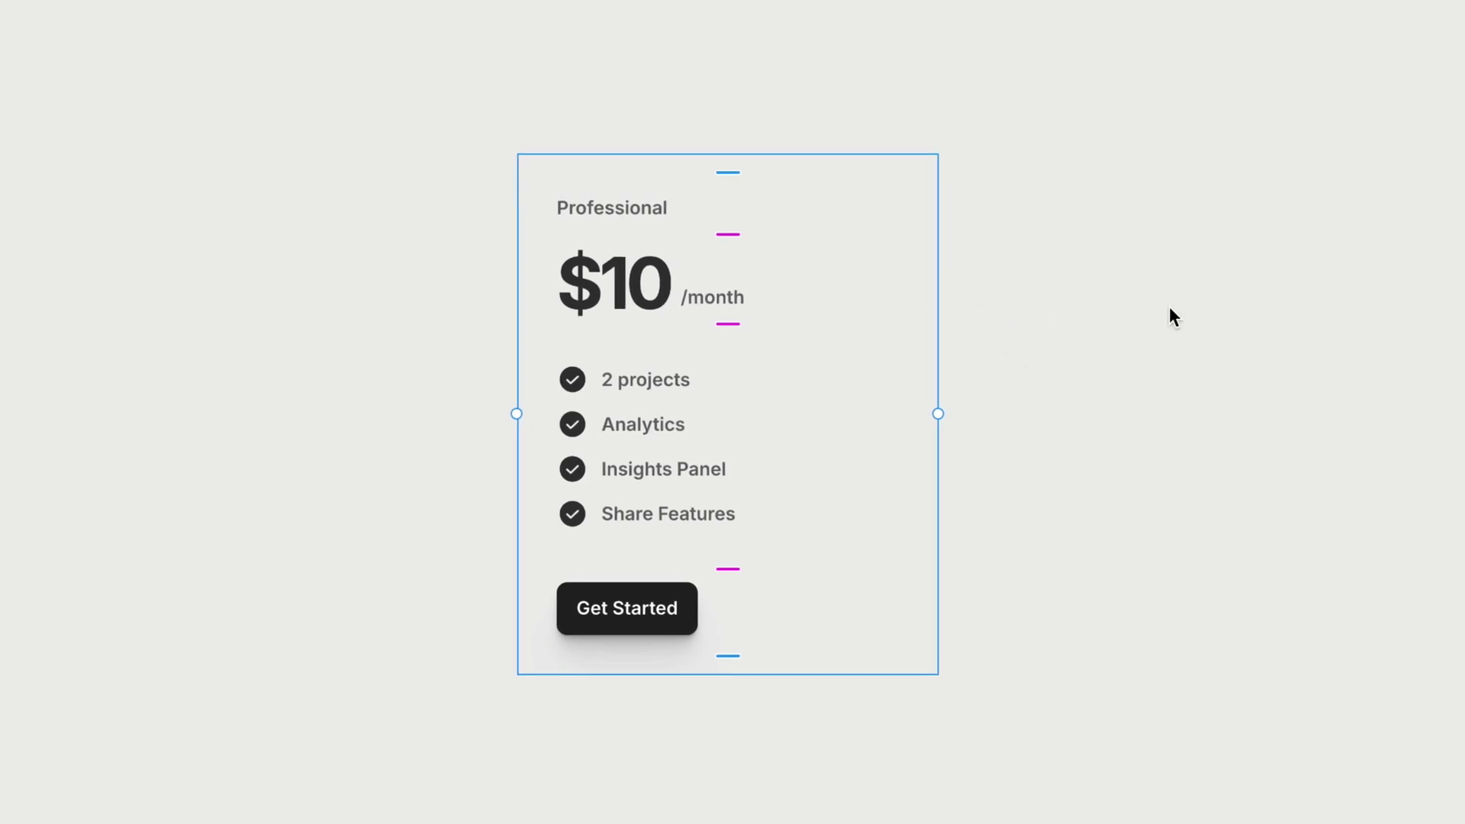
# Scroll the properties panel down to the Card's Styles section with fill, border and radius.
pyautogui.scroll(-8, 1236, 244)
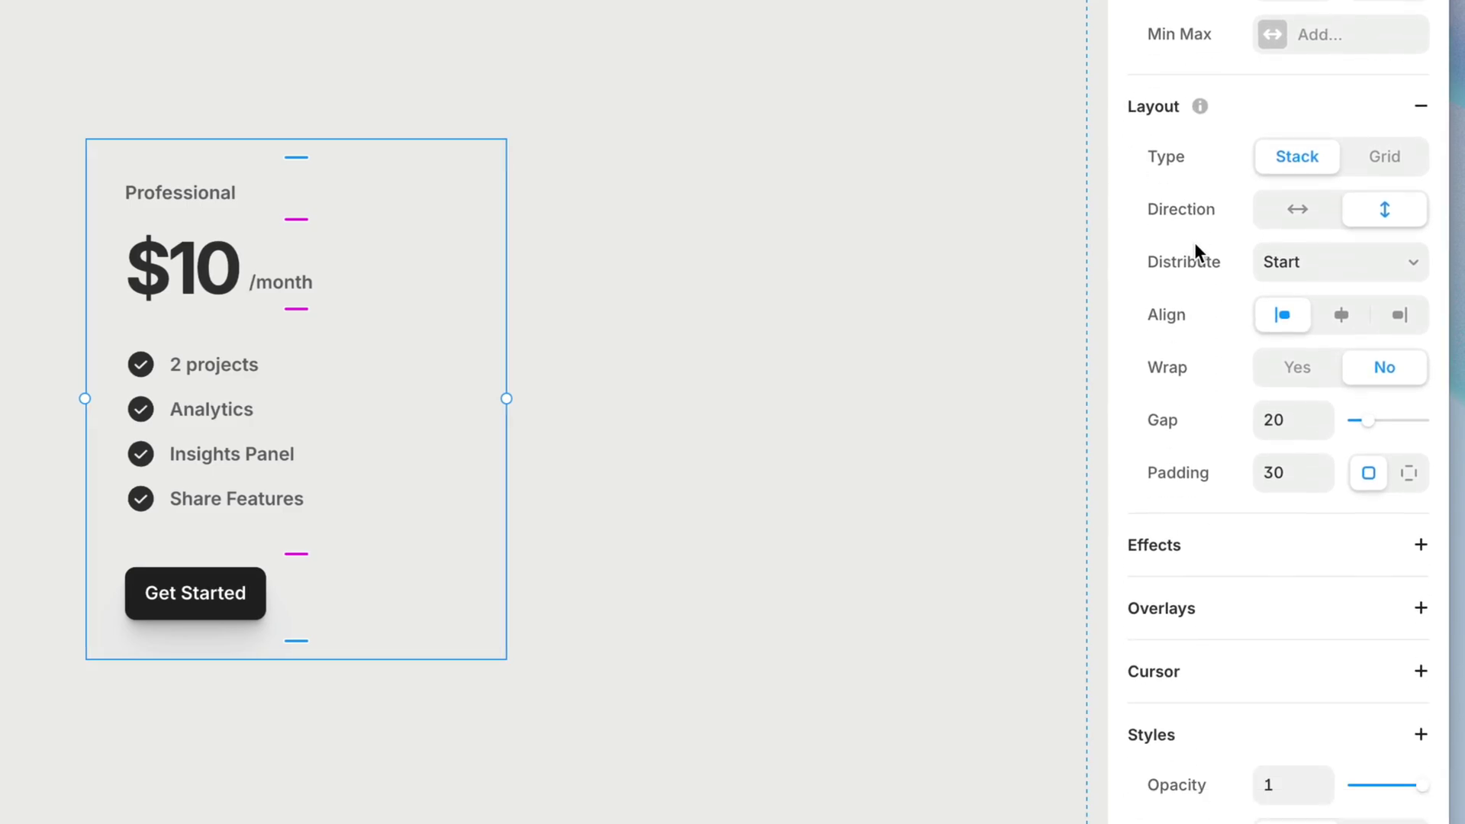
pyautogui.scroll(-3, 1193, 241)
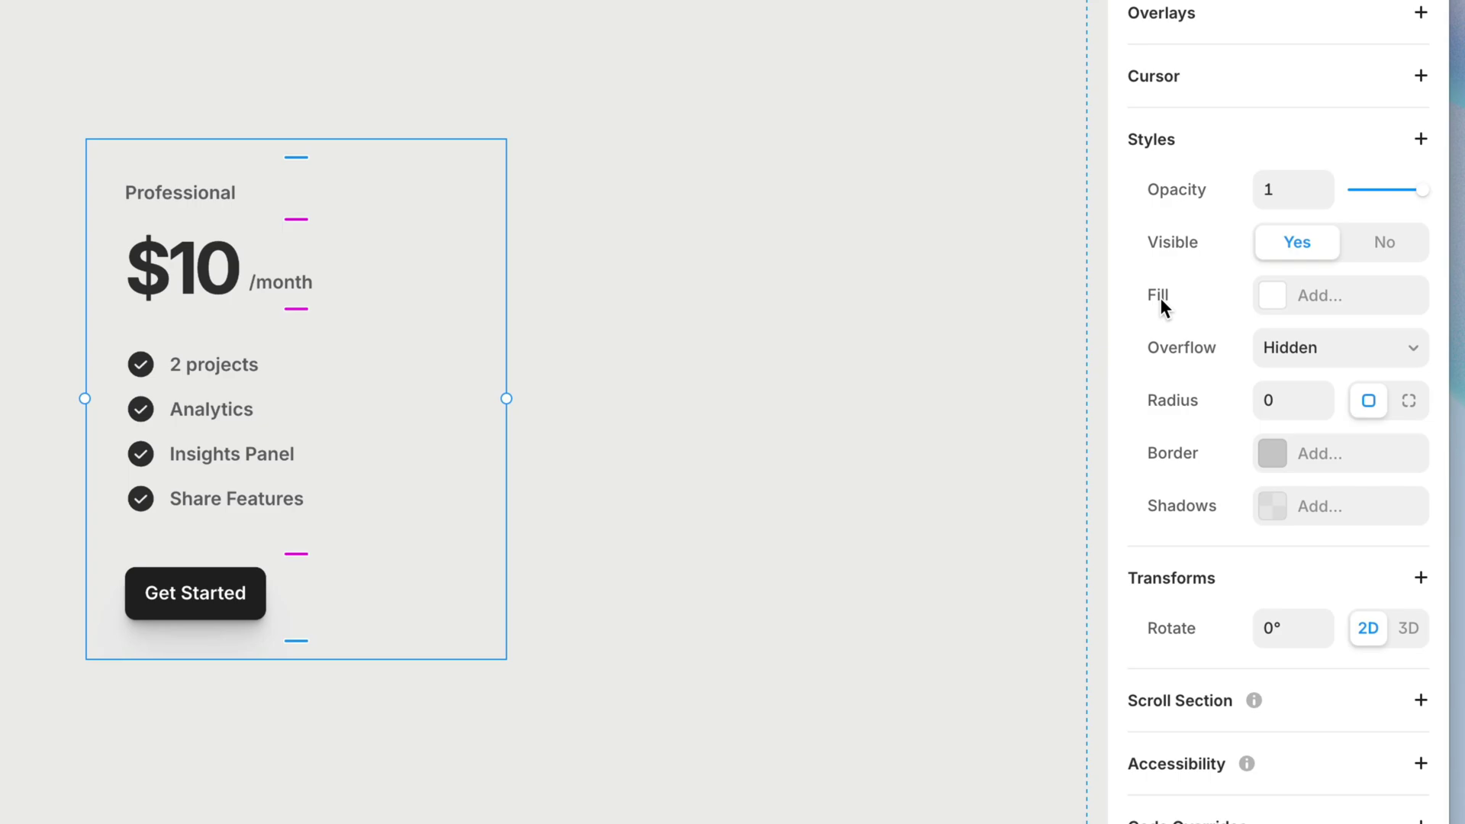
# Try white, linear, radial and conic fills on the card, ending on an image fill.
pyautogui.click(1311, 314)
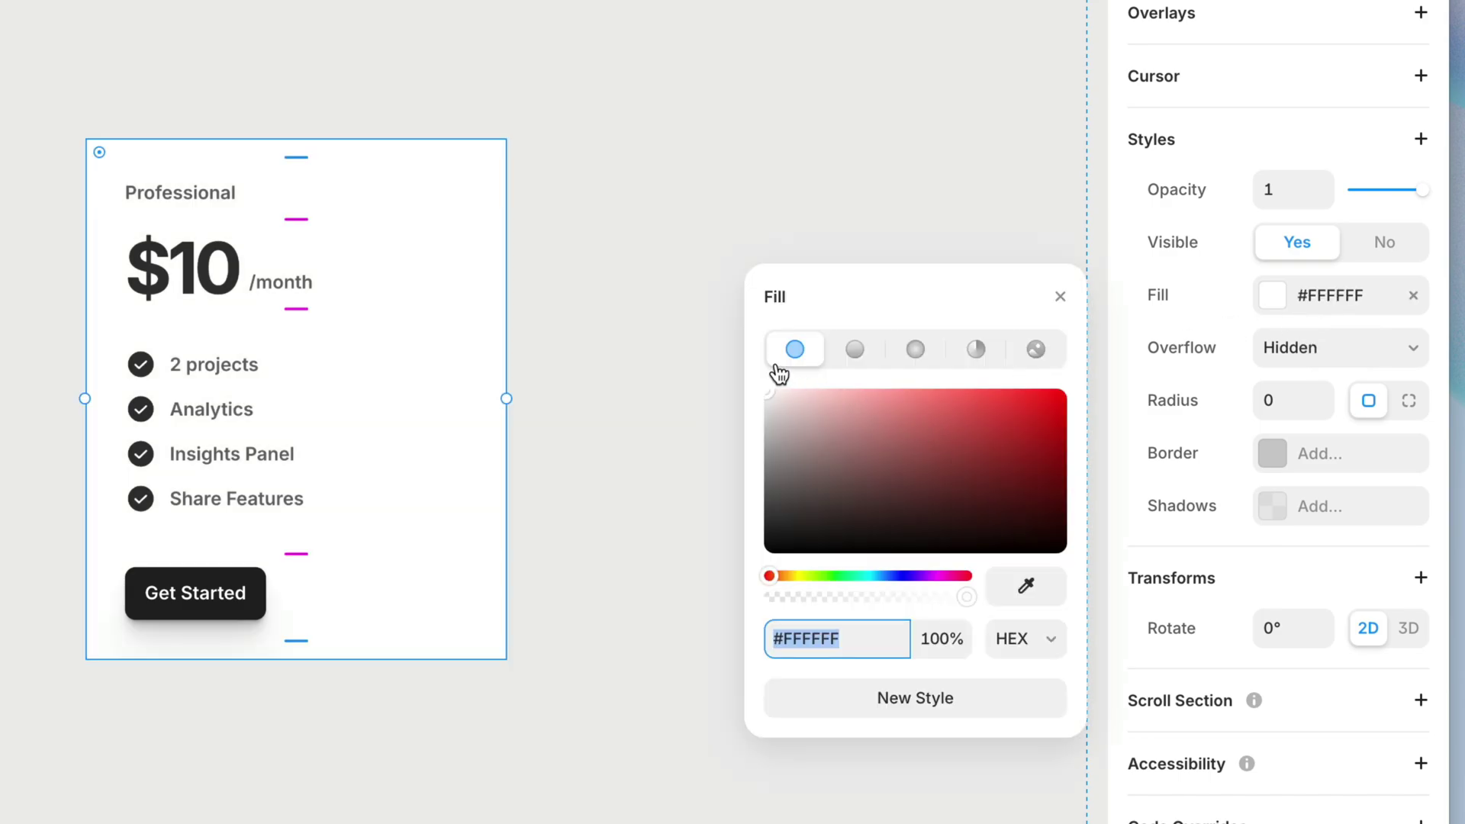
pyautogui.click(852, 352)
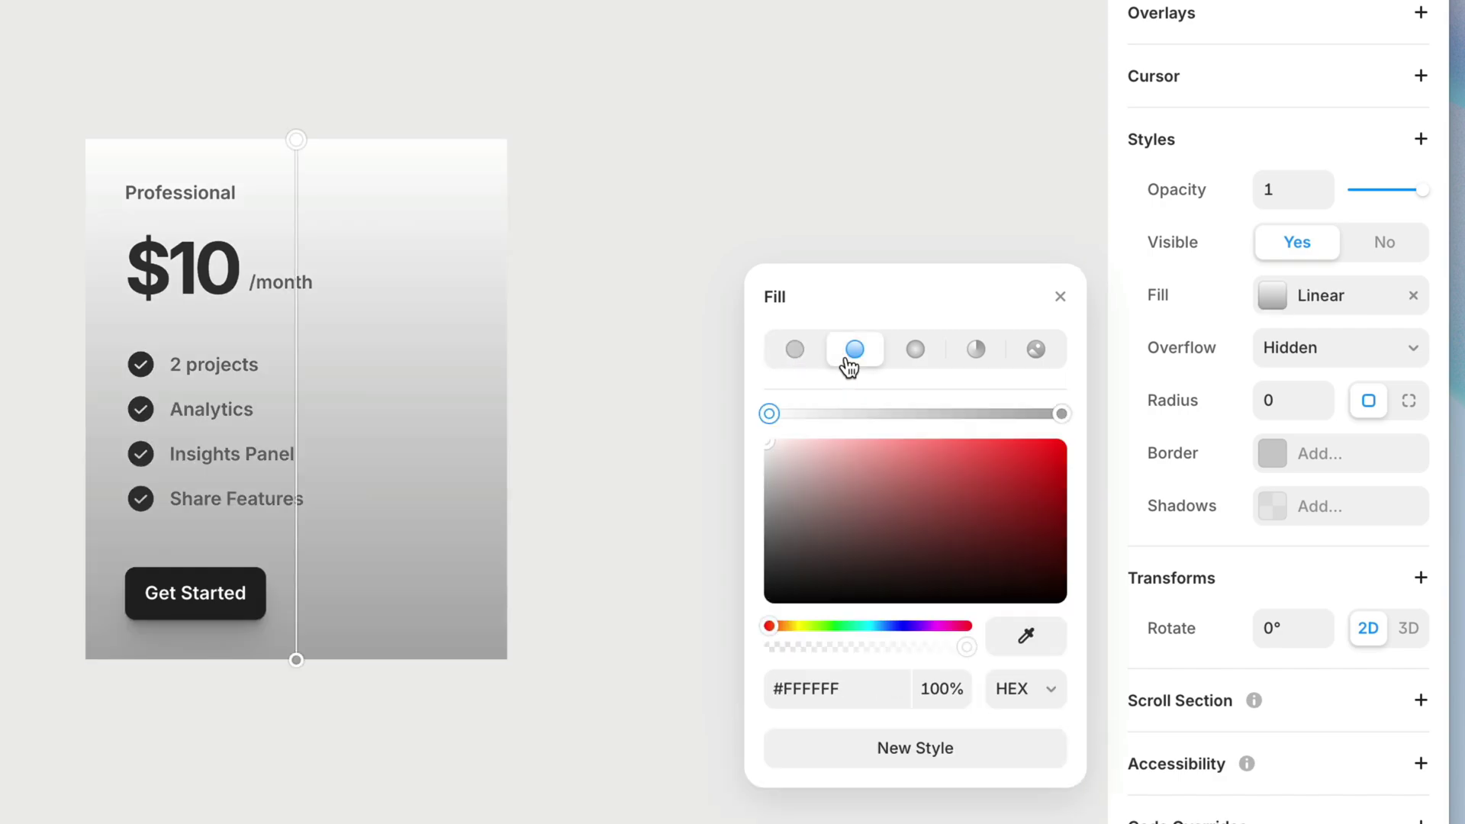
pyautogui.click(919, 363)
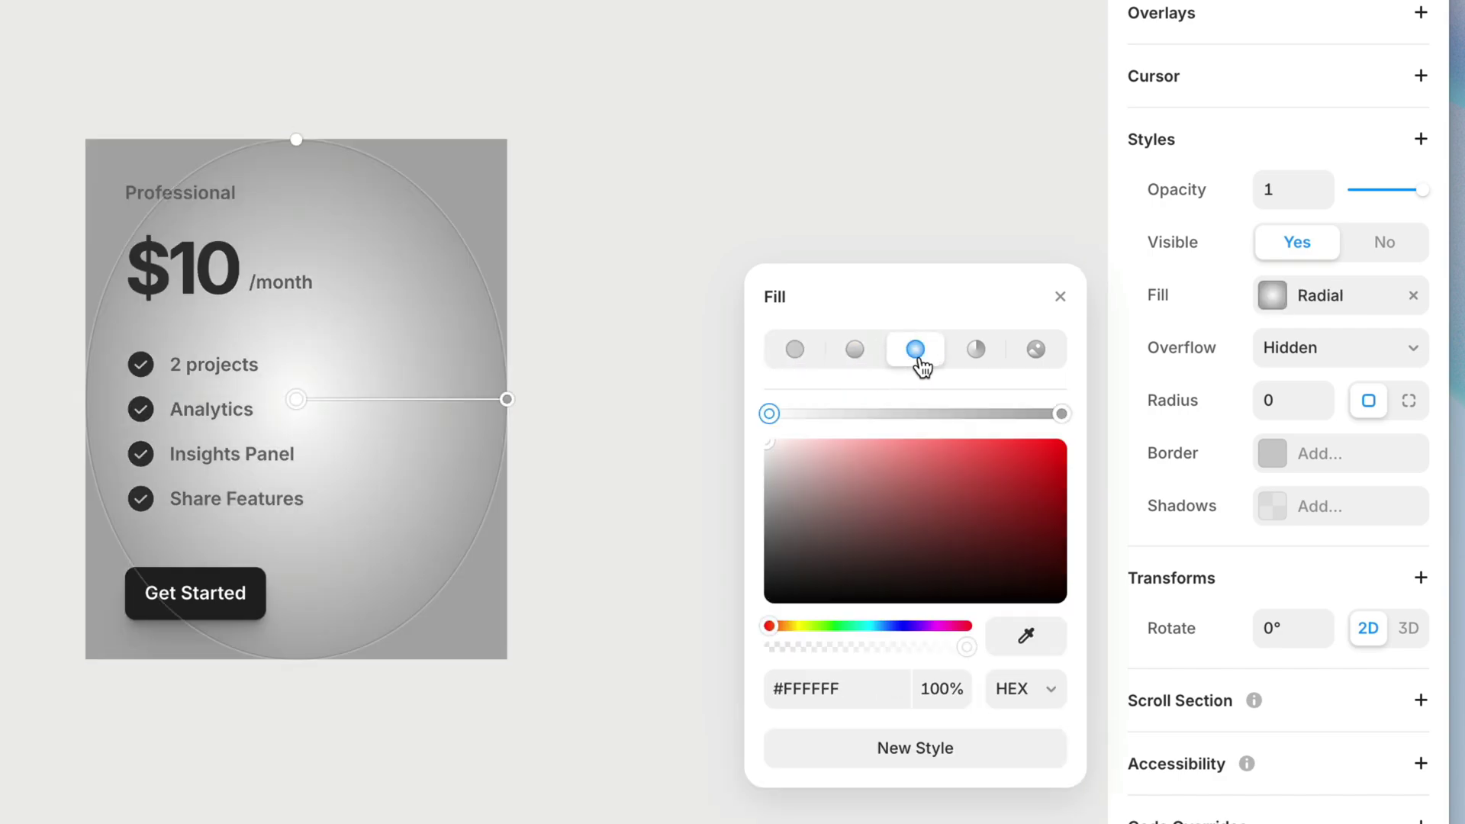
pyautogui.click(979, 358)
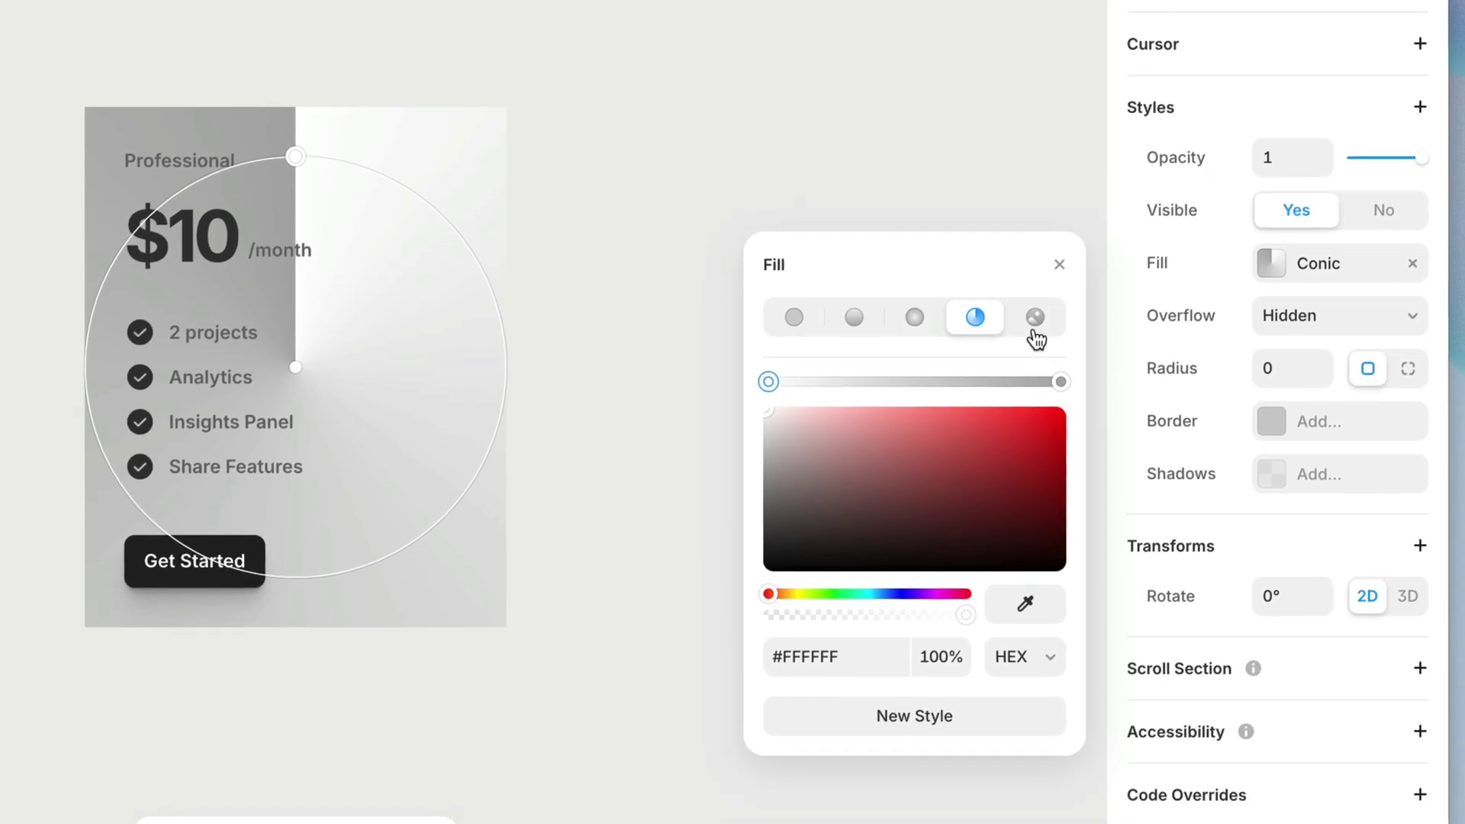
pyautogui.click(1036, 351)
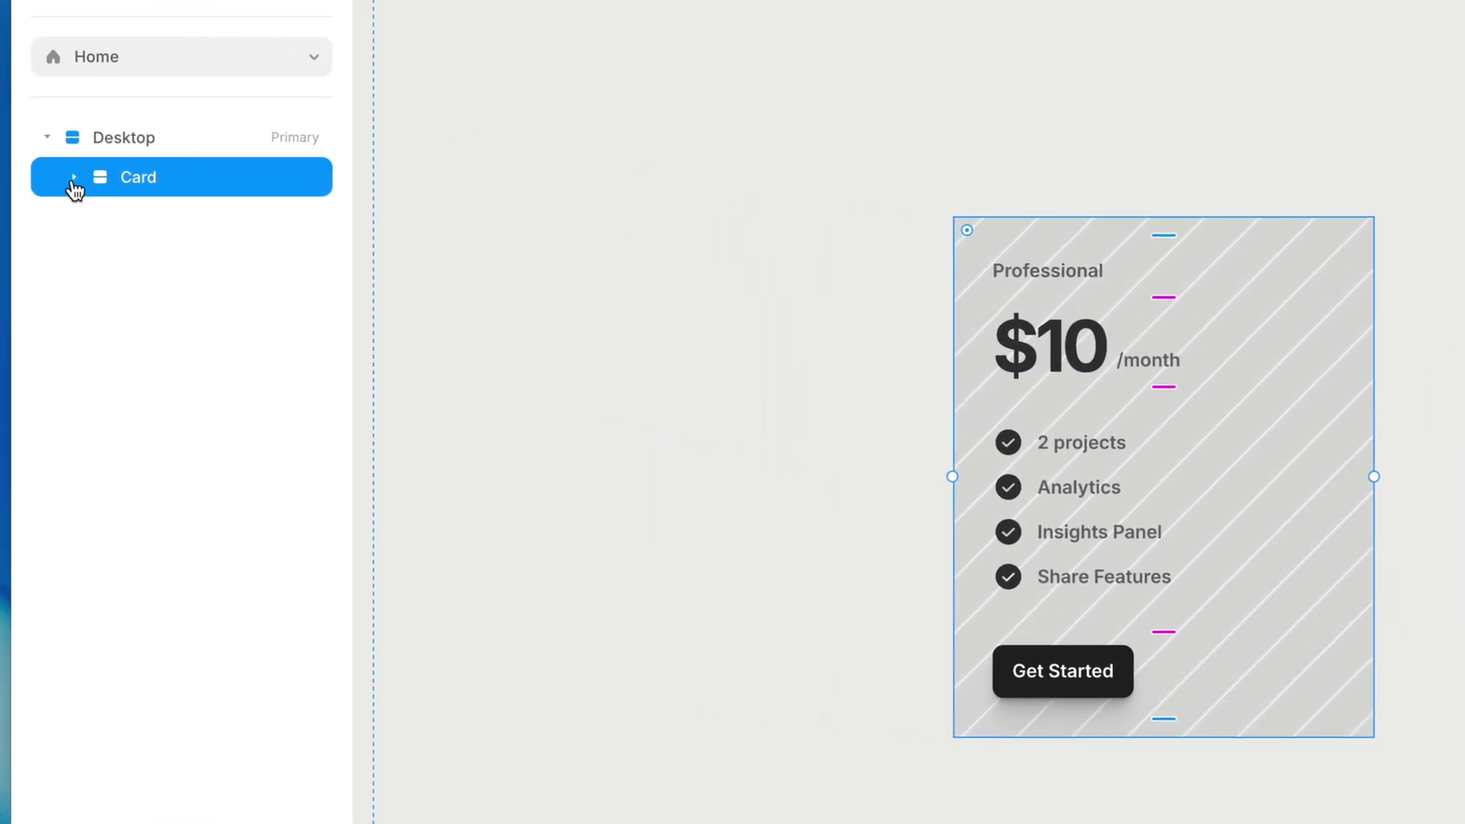
# Expand the Card layer and switch its fill from image to solid #FFFFFF.
pyautogui.click(73, 180)
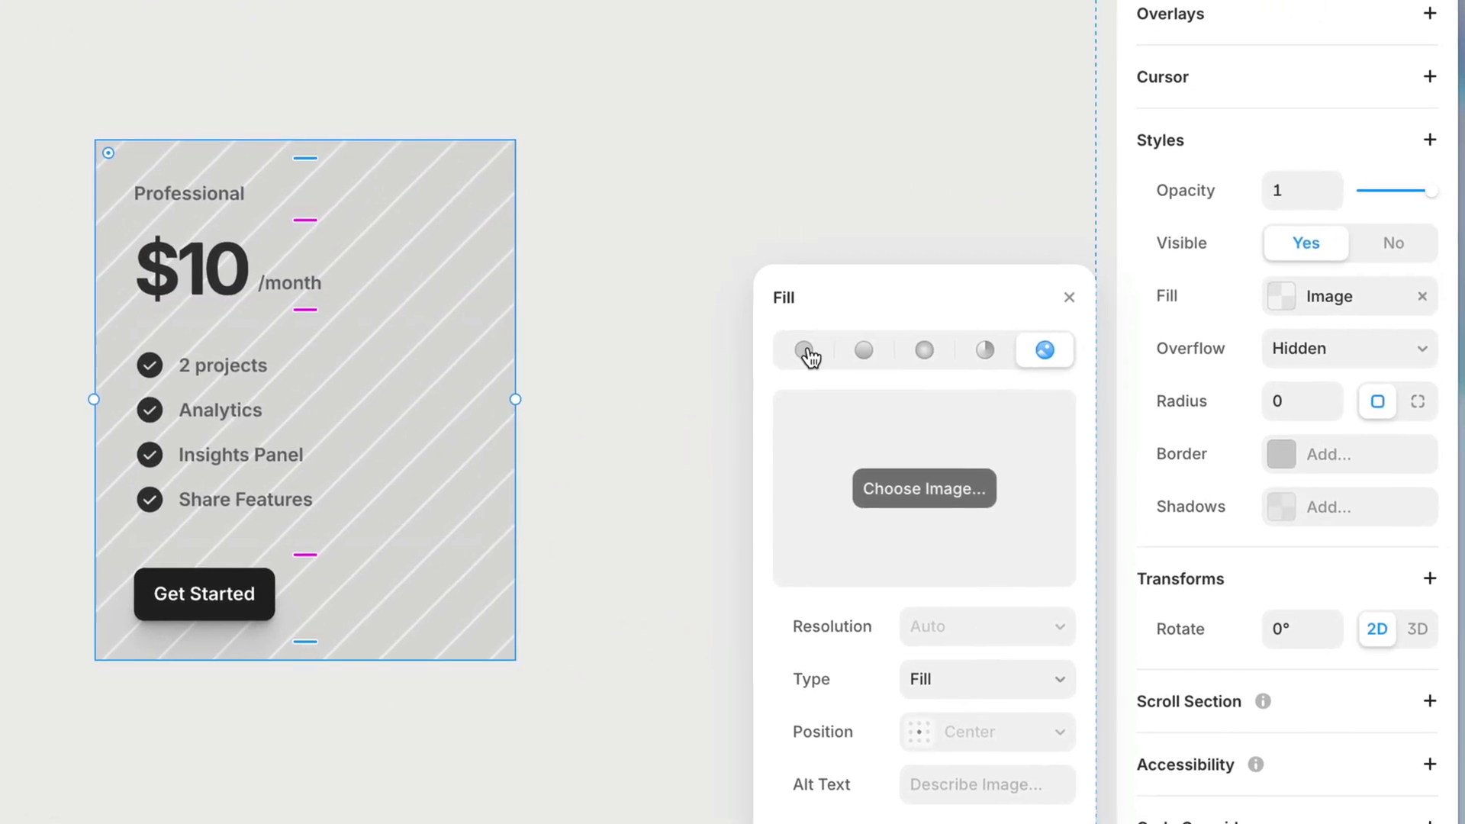
pyautogui.click(806, 351)
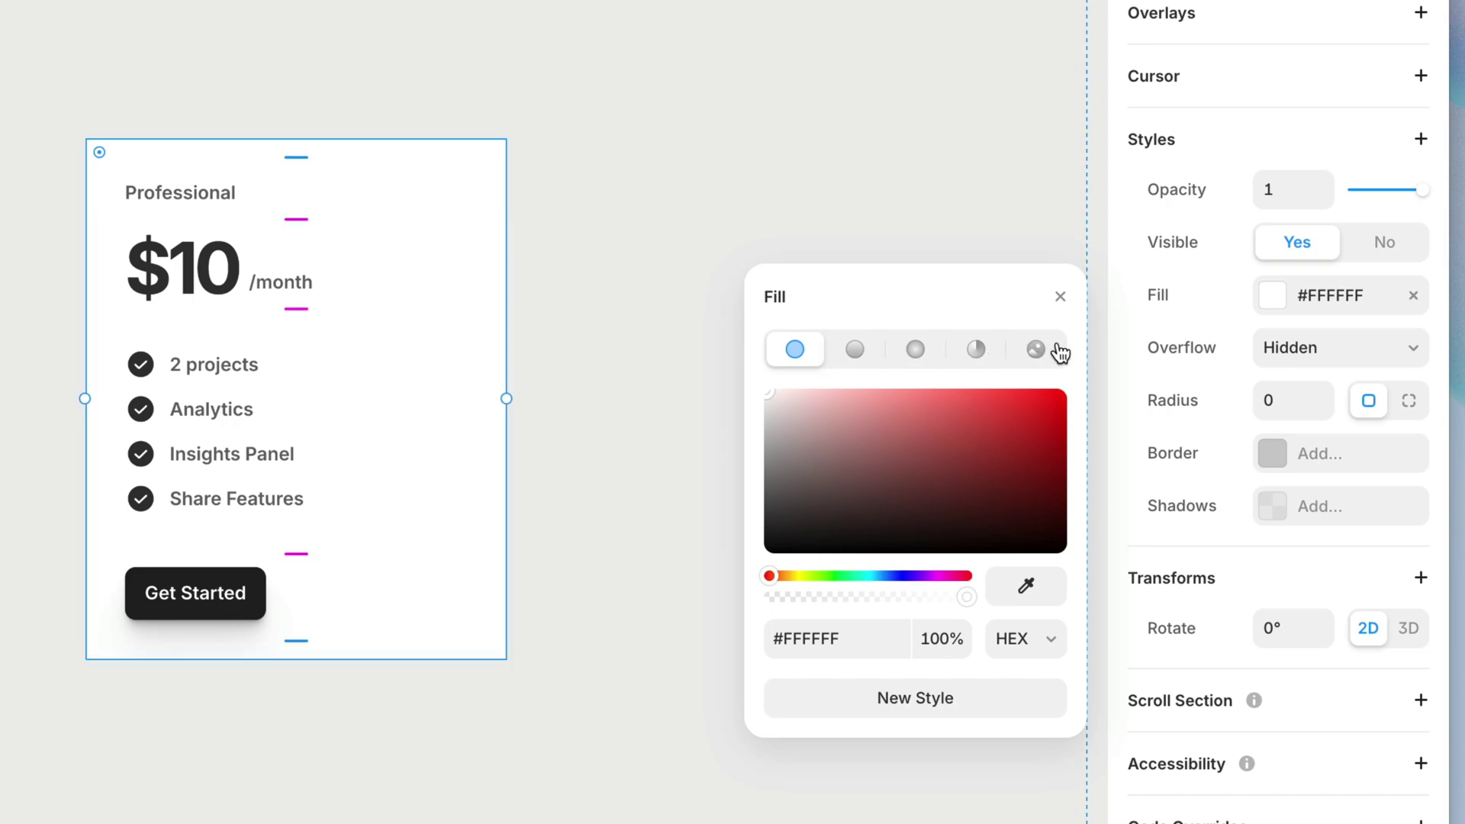
pyautogui.click(1273, 305)
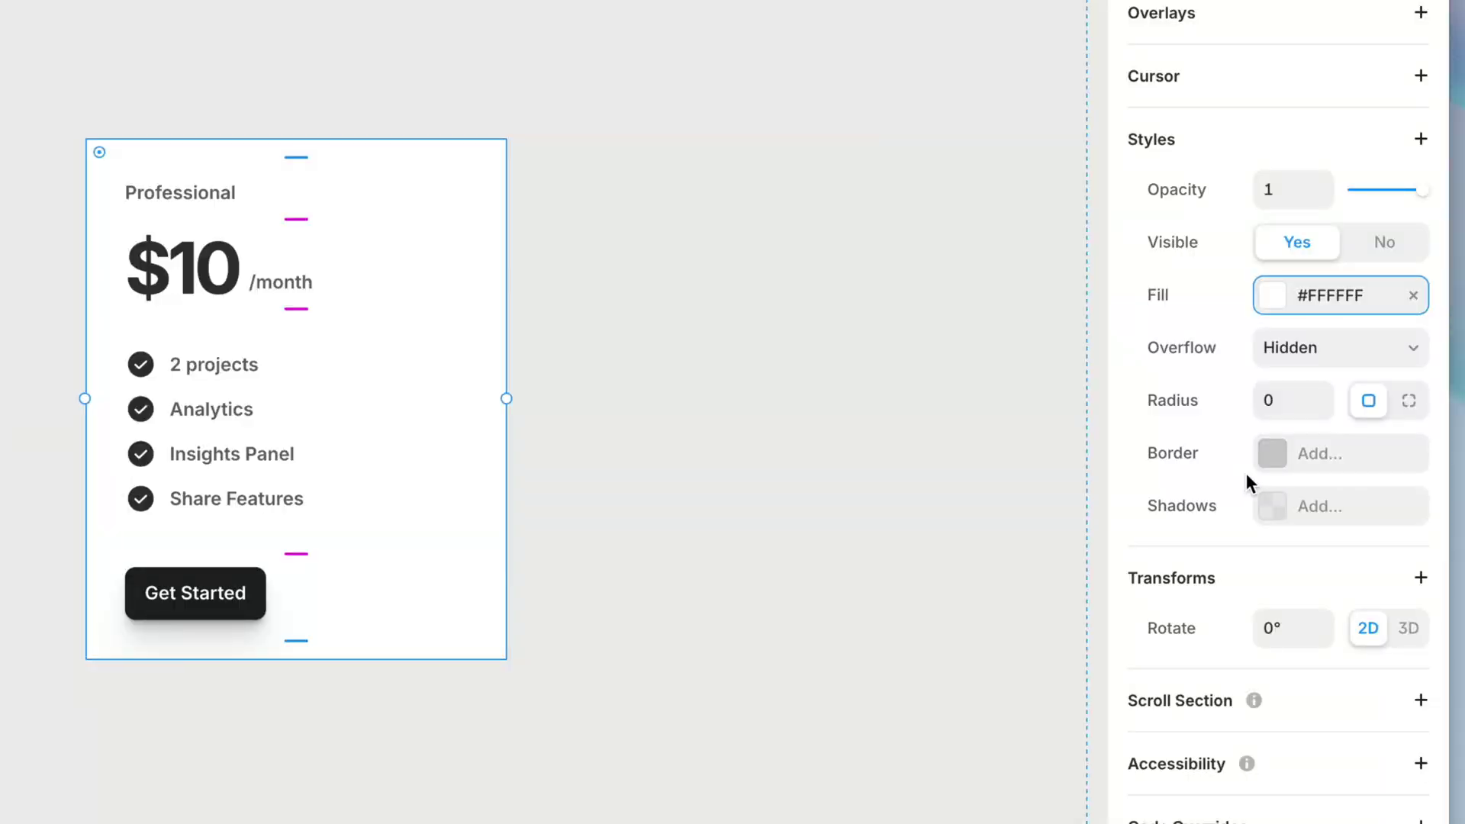
# Add a solid #222222 border, try per-side widths, then settle on uniform width 13.
pyautogui.click(1311, 458)
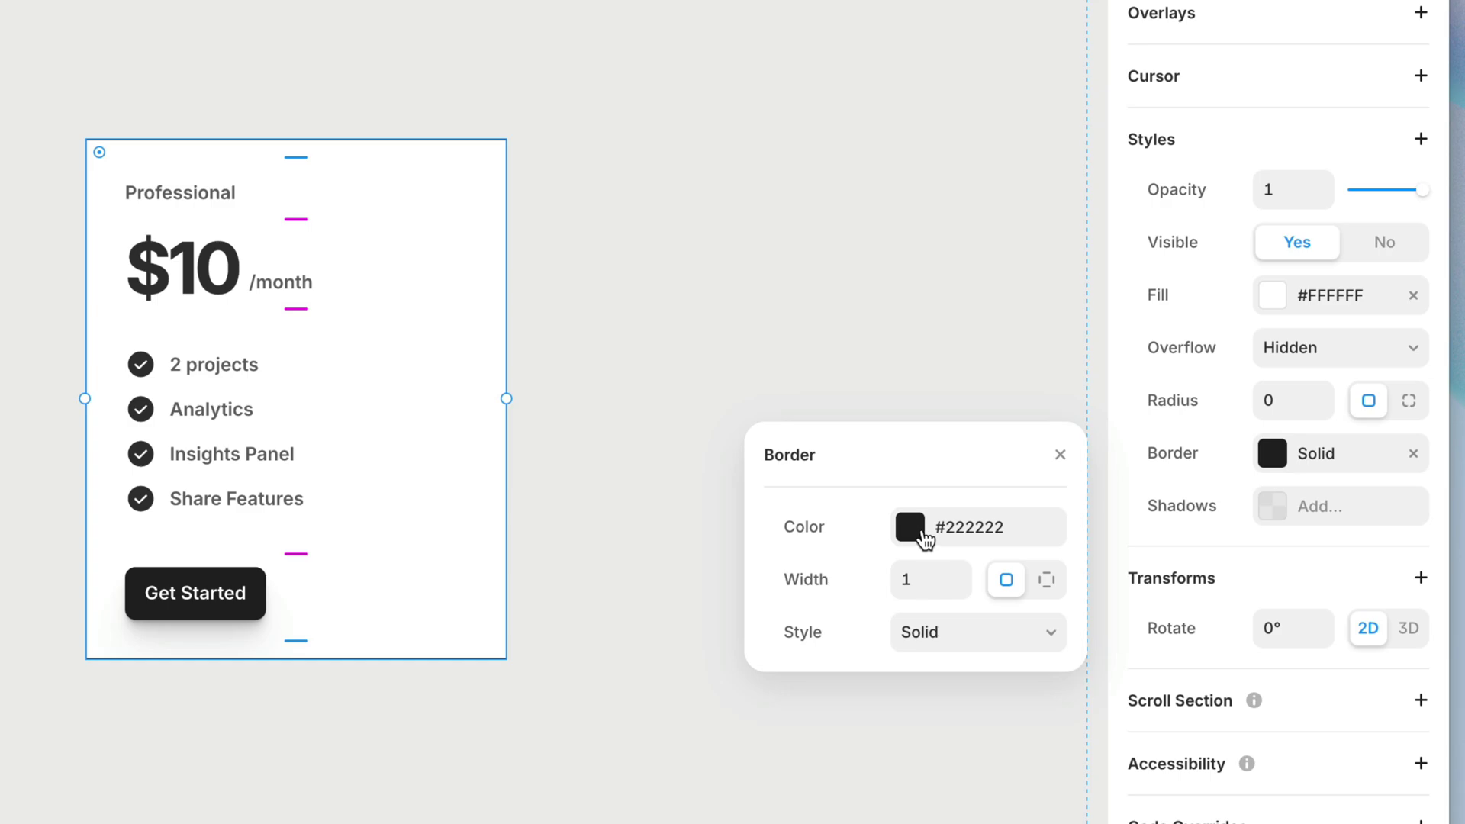
pyautogui.moveTo(966, 592)
pyautogui.mouseDown()
pyautogui.moveTo(969, 514)
pyautogui.moveTo(965, 593)
pyautogui.mouseUp()
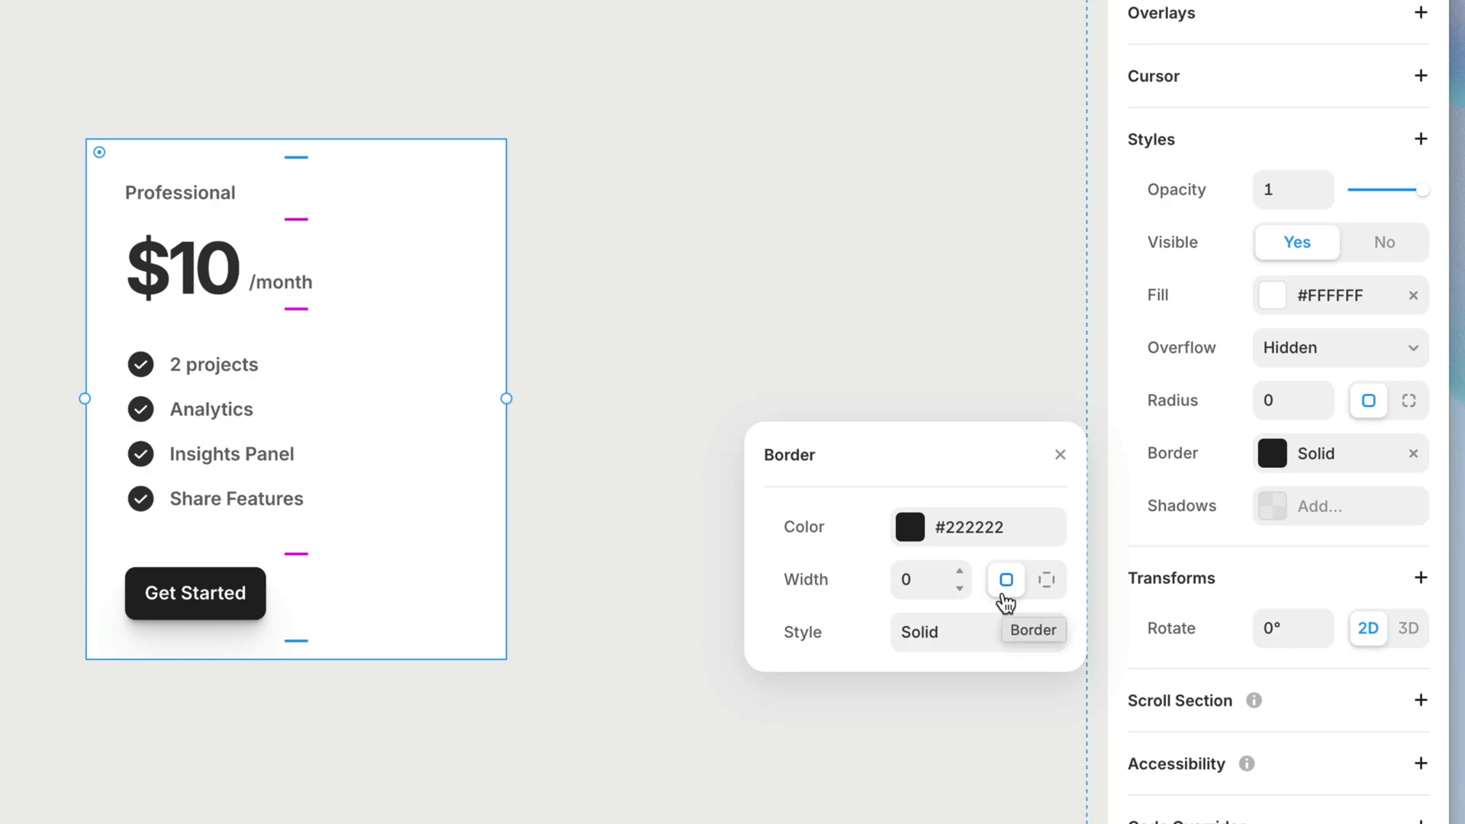
pyautogui.click(1046, 581)
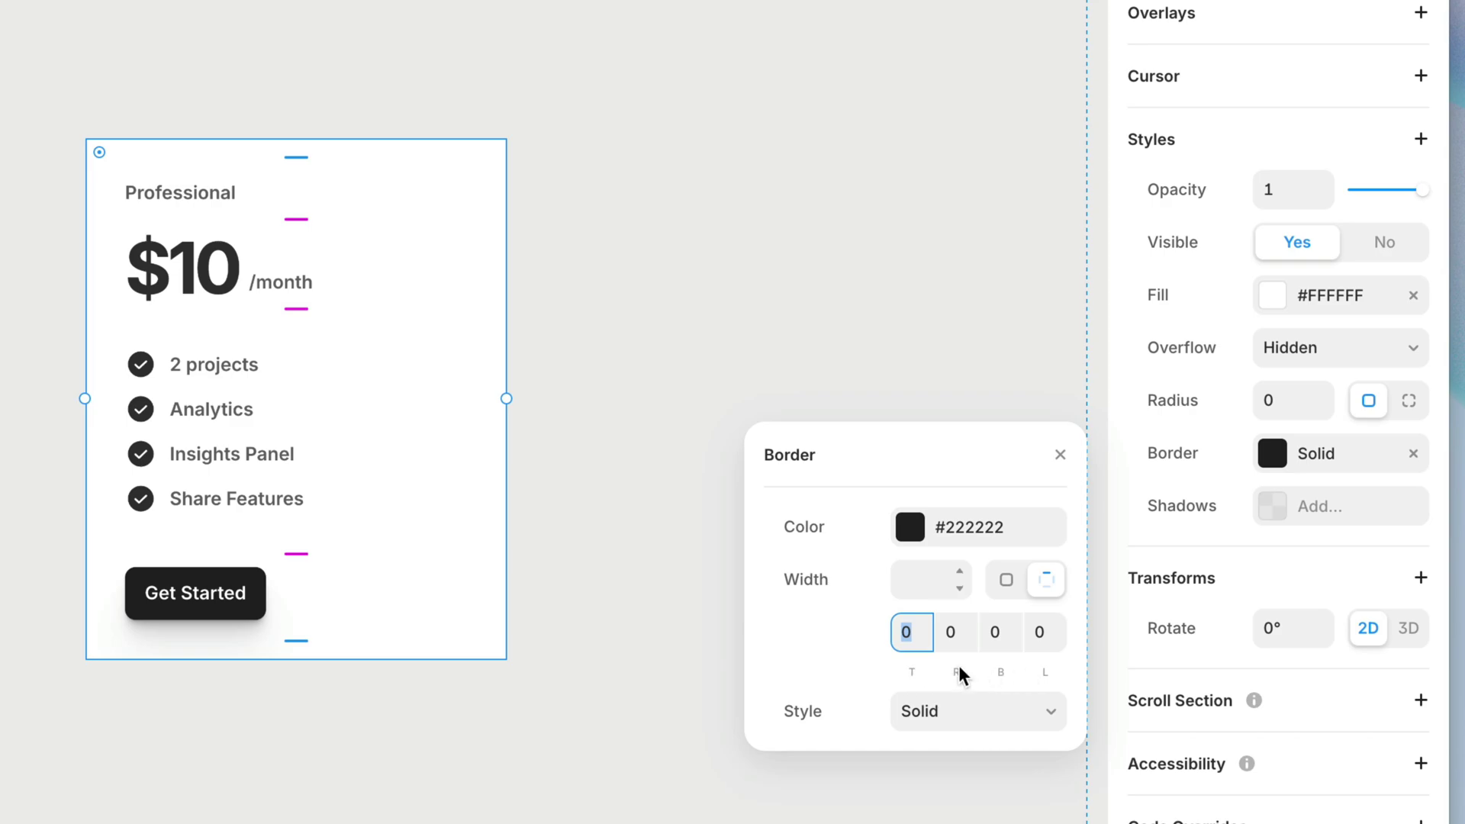
pyautogui.moveTo(958, 673); pyautogui.dragTo(955, 574)
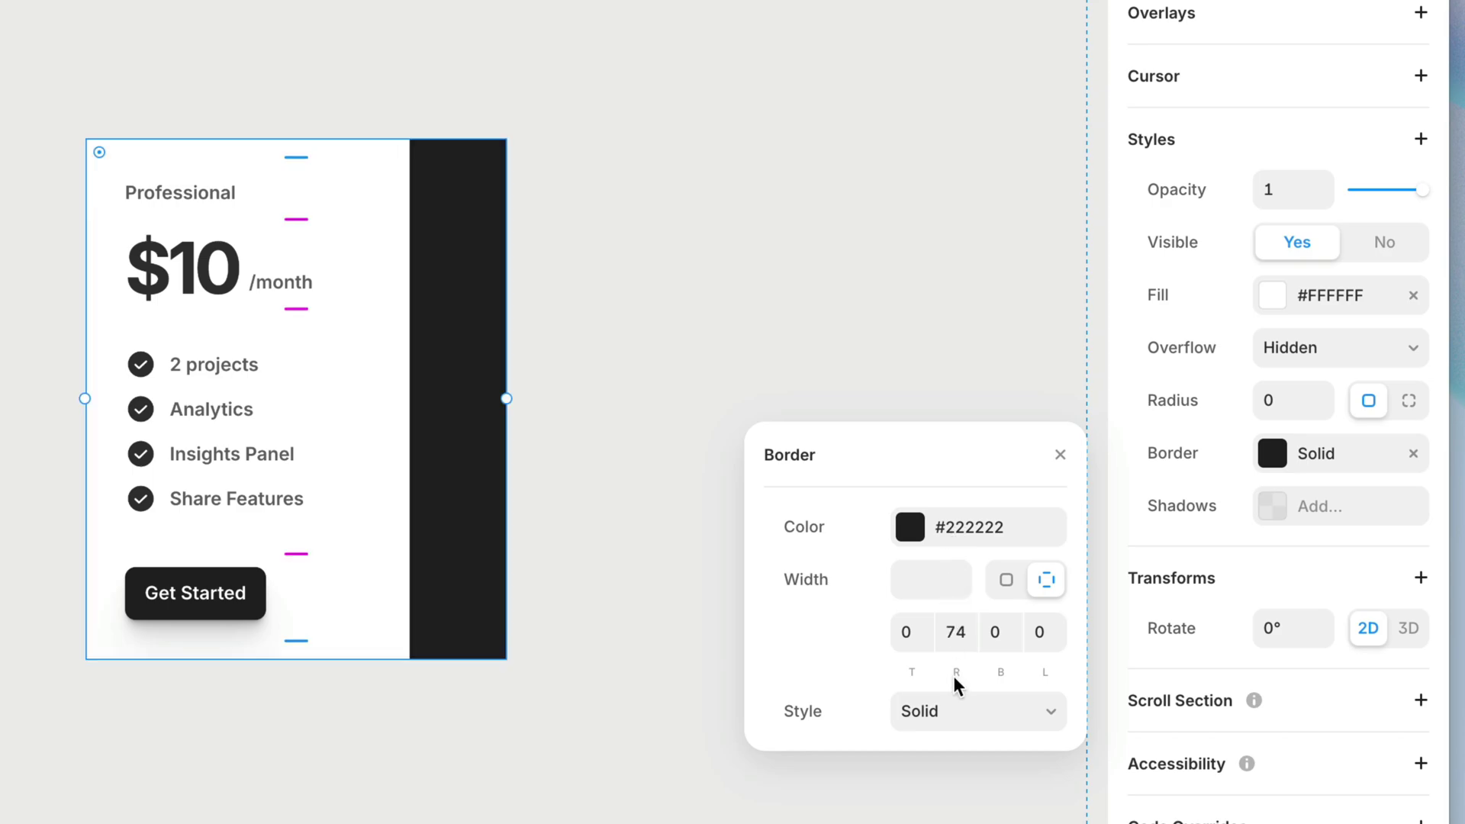
pyautogui.click(1007, 583)
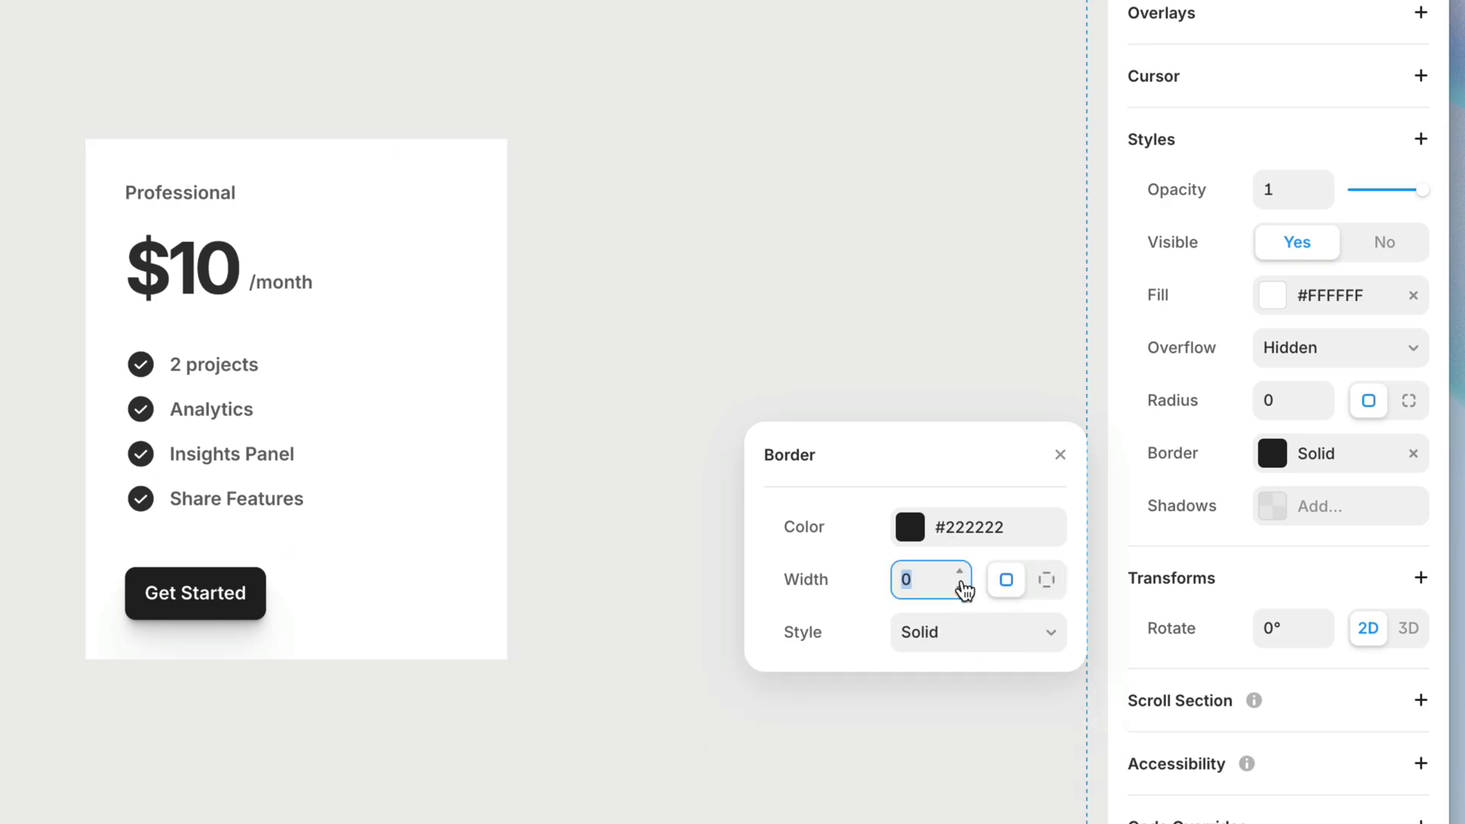
pyautogui.moveTo(963, 590); pyautogui.dragTo(934, 570)
pyautogui.moveTo(932, 580); pyautogui.dragTo(931, 579)
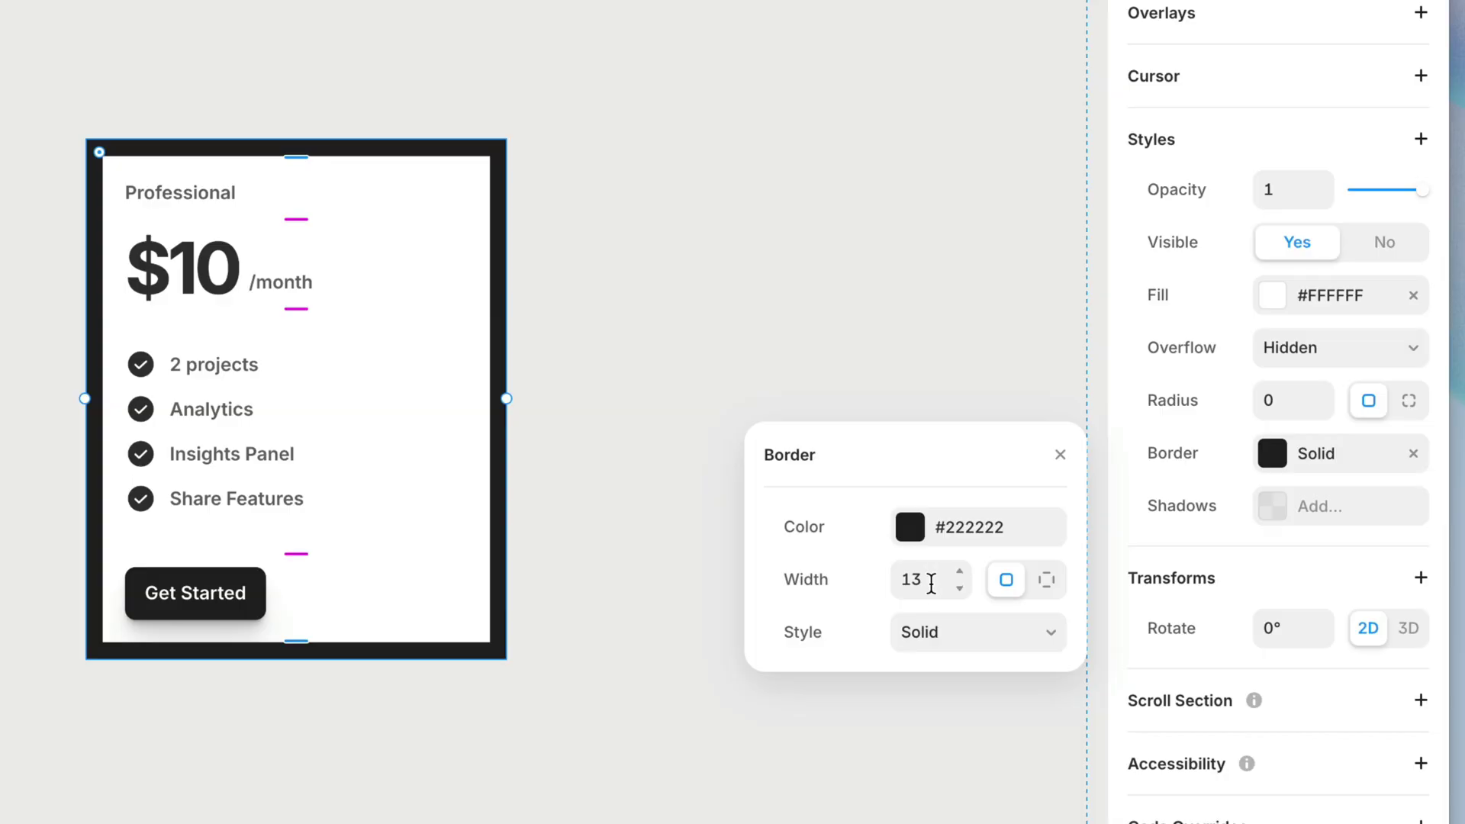
# Keep the border style Solid and change the border colour to #212121.
pyautogui.click(959, 643)
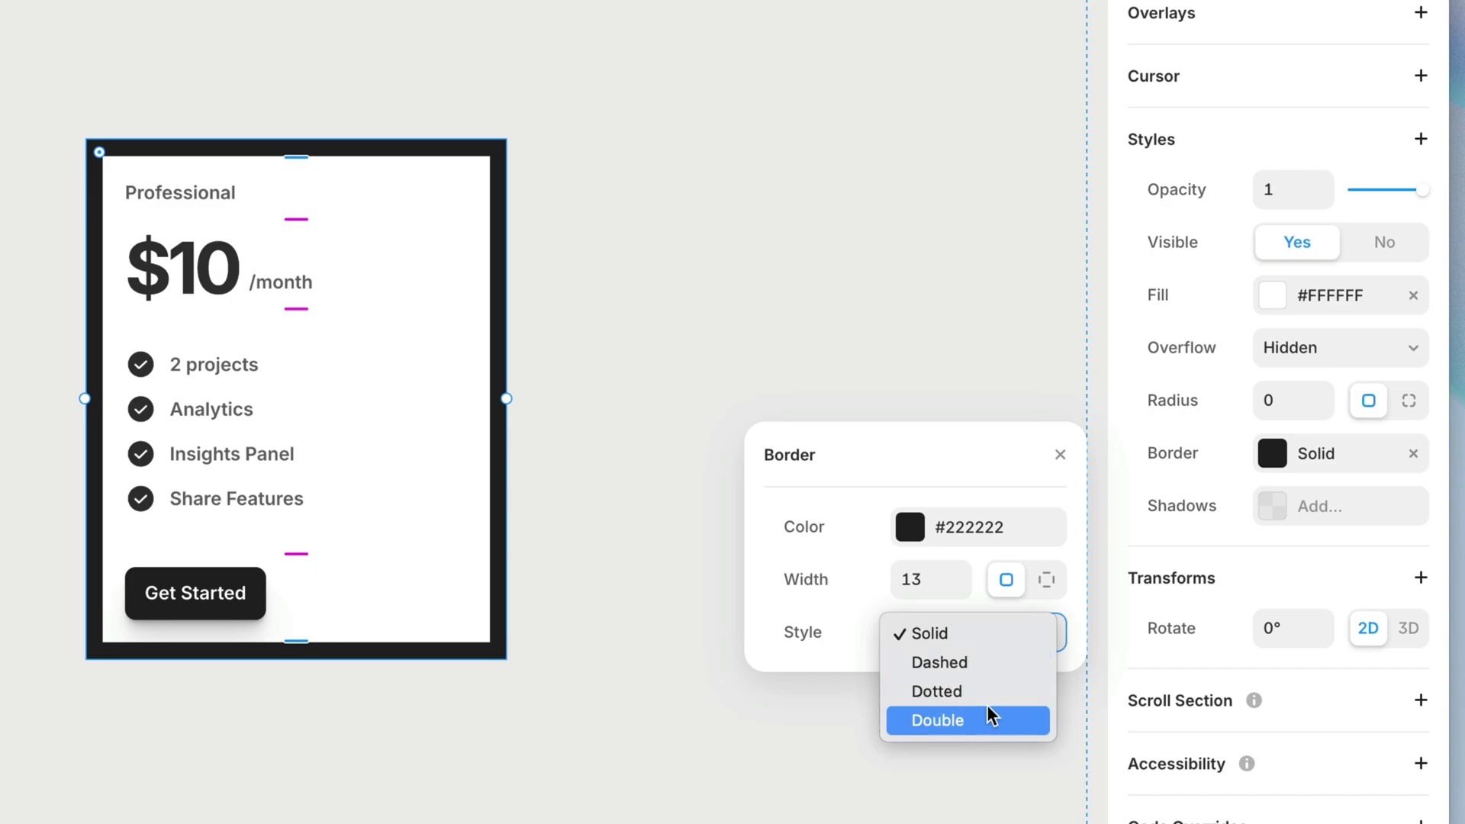
pyautogui.click(983, 638)
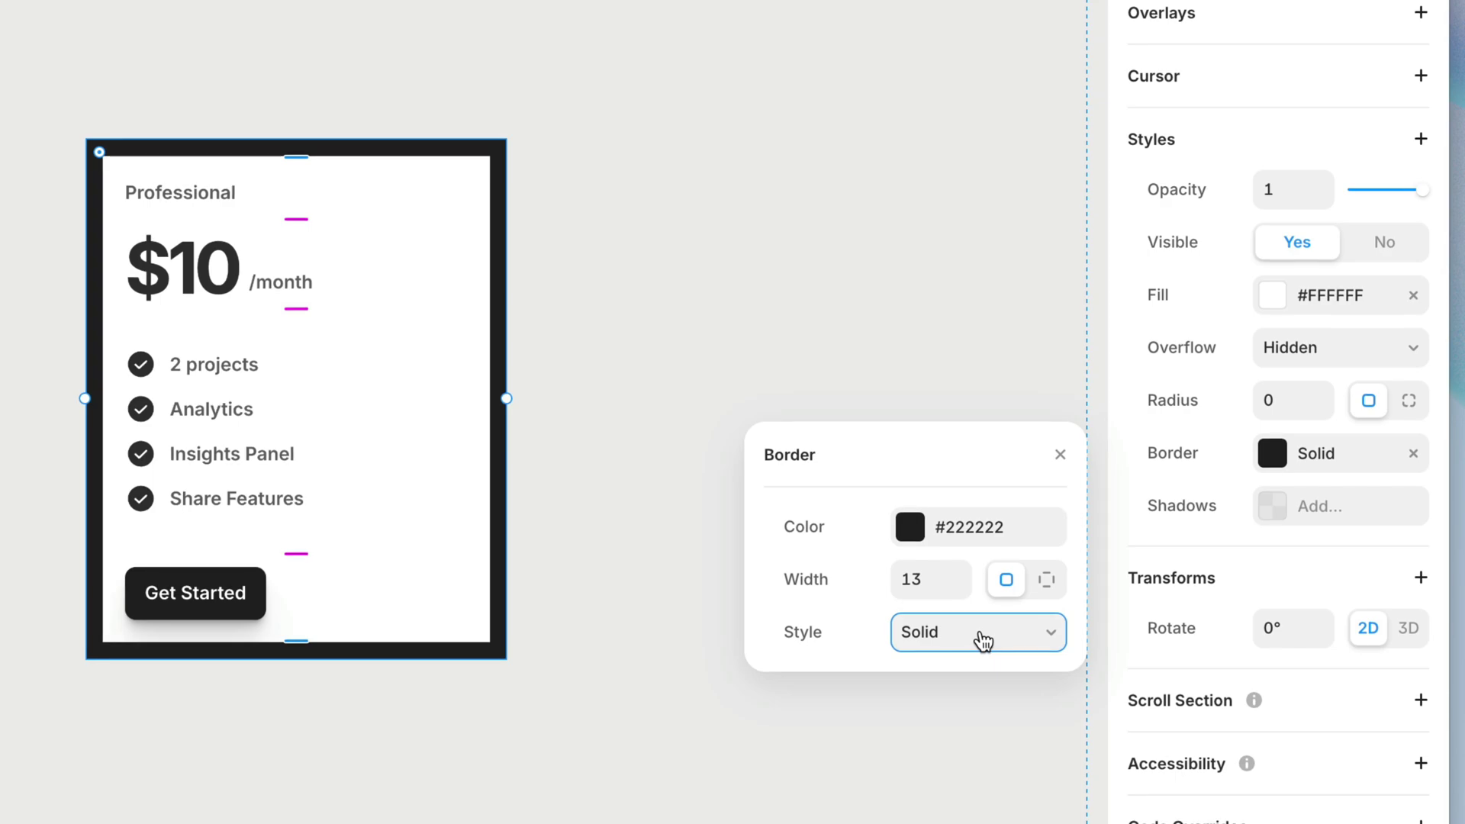
pyautogui.click(910, 526)
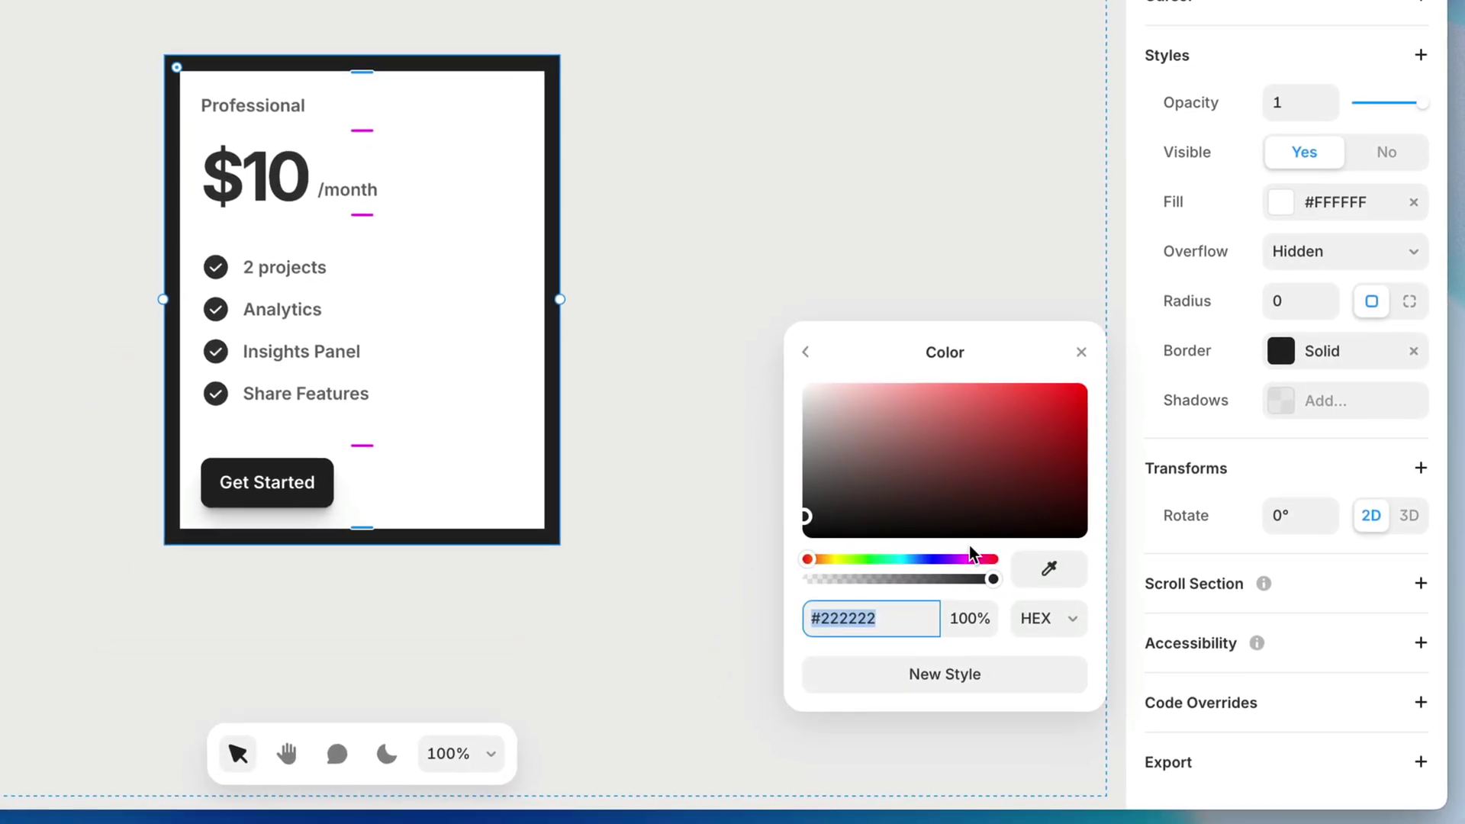
pyautogui.moveTo(991, 585)
pyautogui.mouseDown()
pyautogui.moveTo(816, 583)
pyautogui.moveTo(1006, 566)
pyautogui.mouseUp()
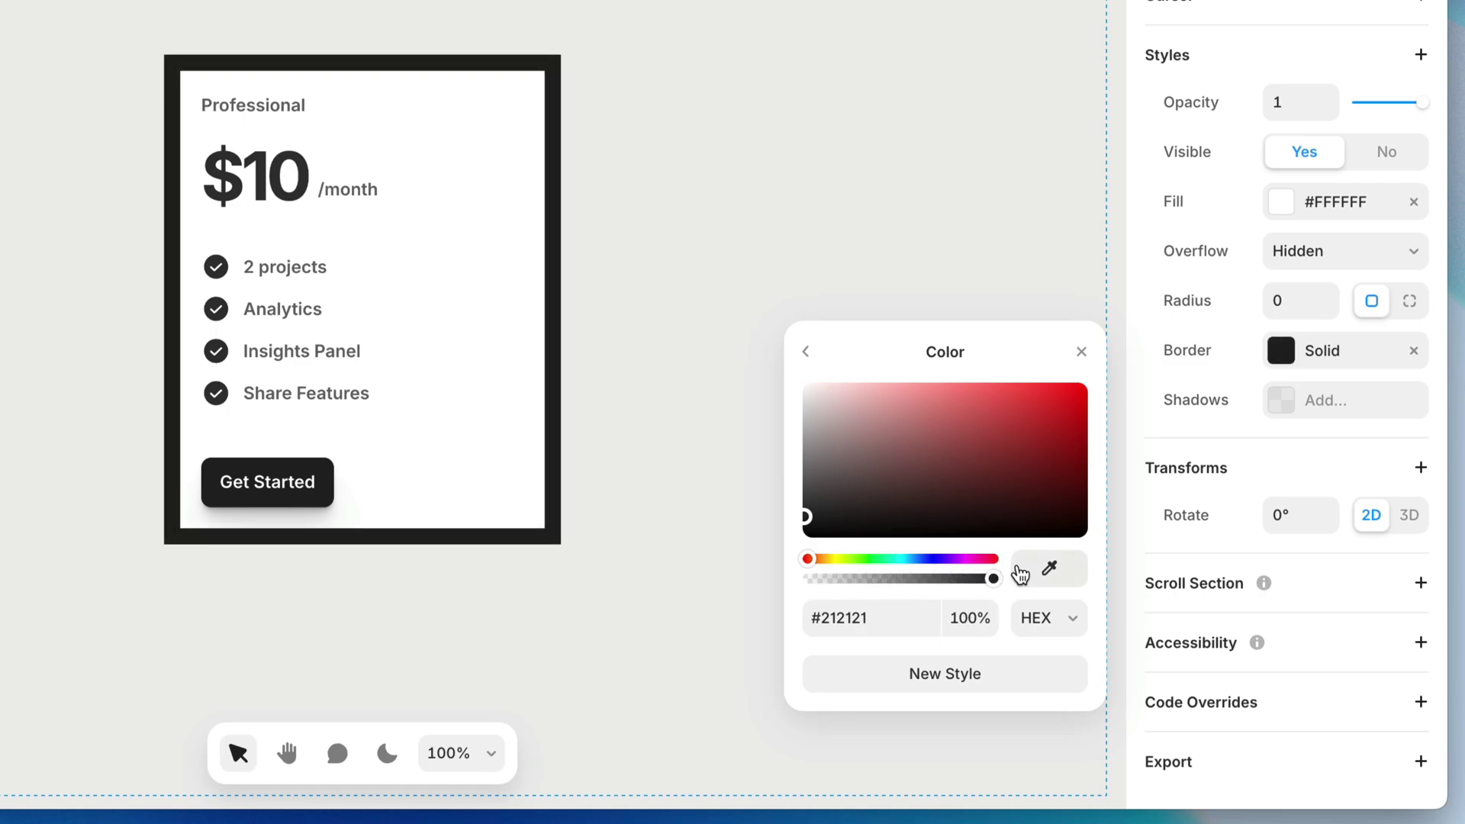
pyautogui.click(808, 354)
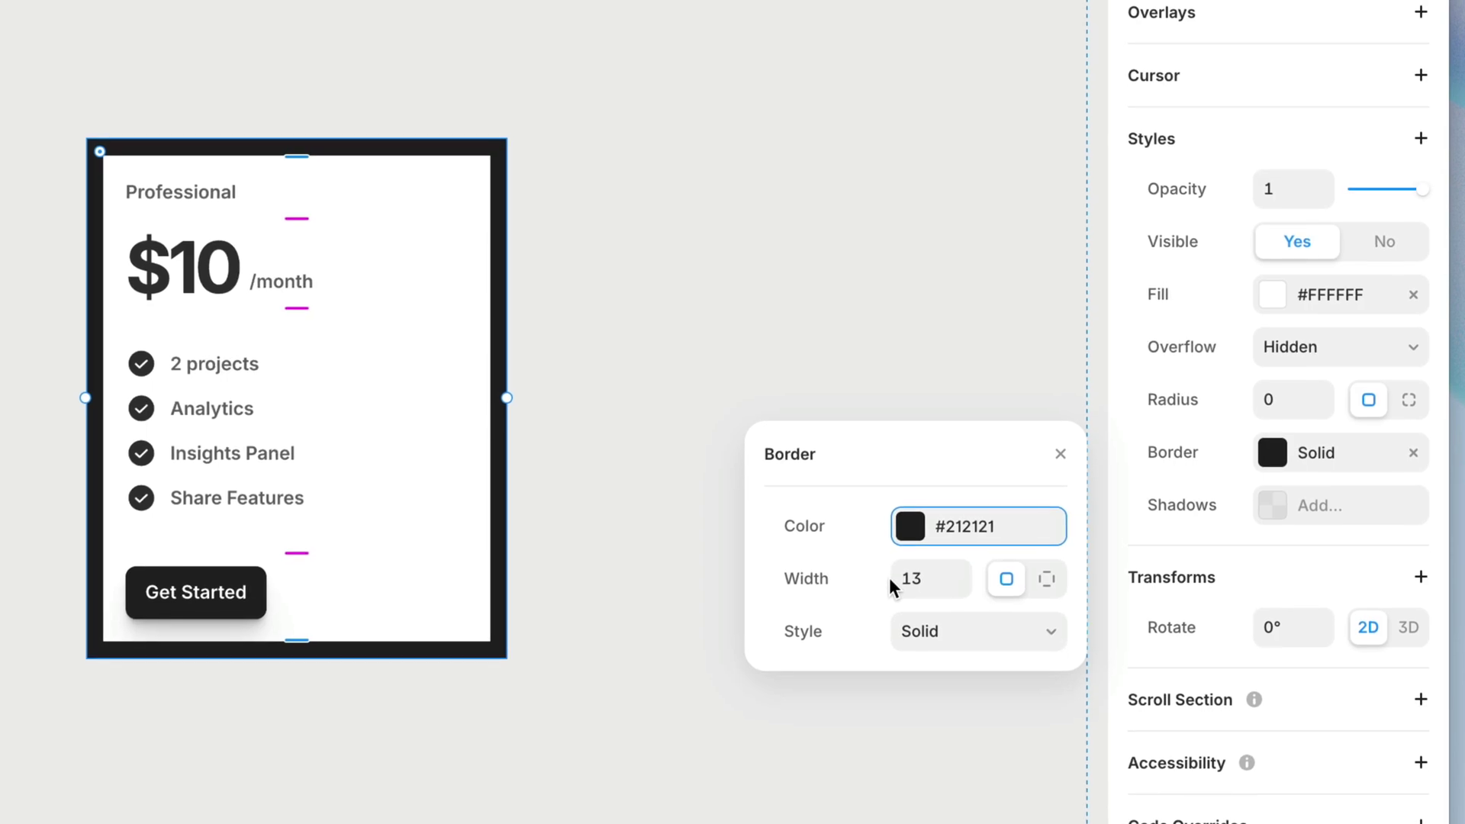
pyautogui.click(1062, 456)
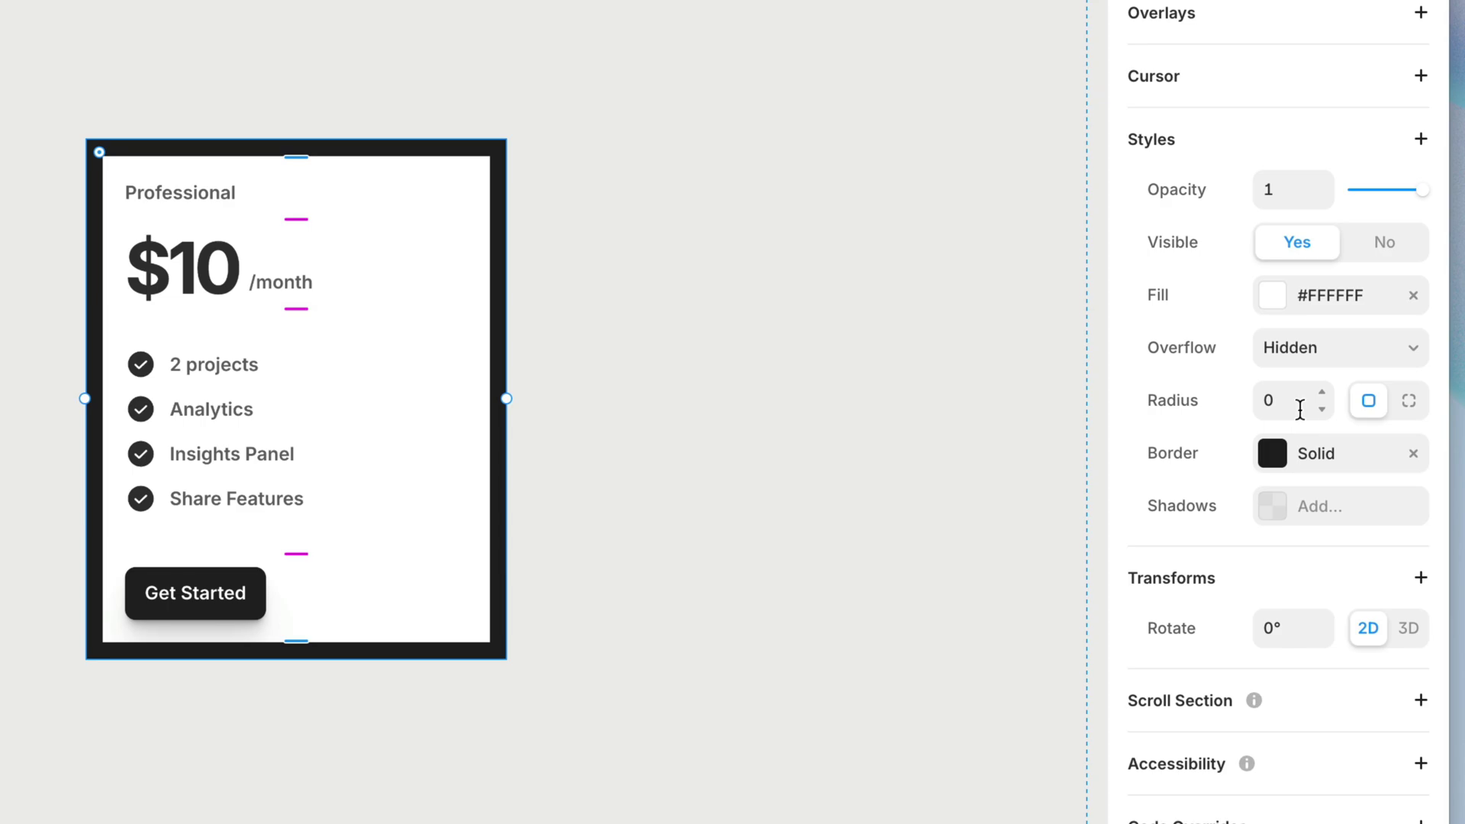
# Set per-corner radii with top-right 0 and bottom-right about 112, then add a shadow.
pyautogui.moveTo(1321, 414)
pyautogui.mouseDown()
pyautogui.moveTo(1321, 337)
pyautogui.moveTo(1241, 290)
pyautogui.moveTo(1328, 375)
pyautogui.moveTo(1321, 399)
pyautogui.moveTo(1328, 324)
pyautogui.moveTo(1327, 397)
pyautogui.mouseUp()
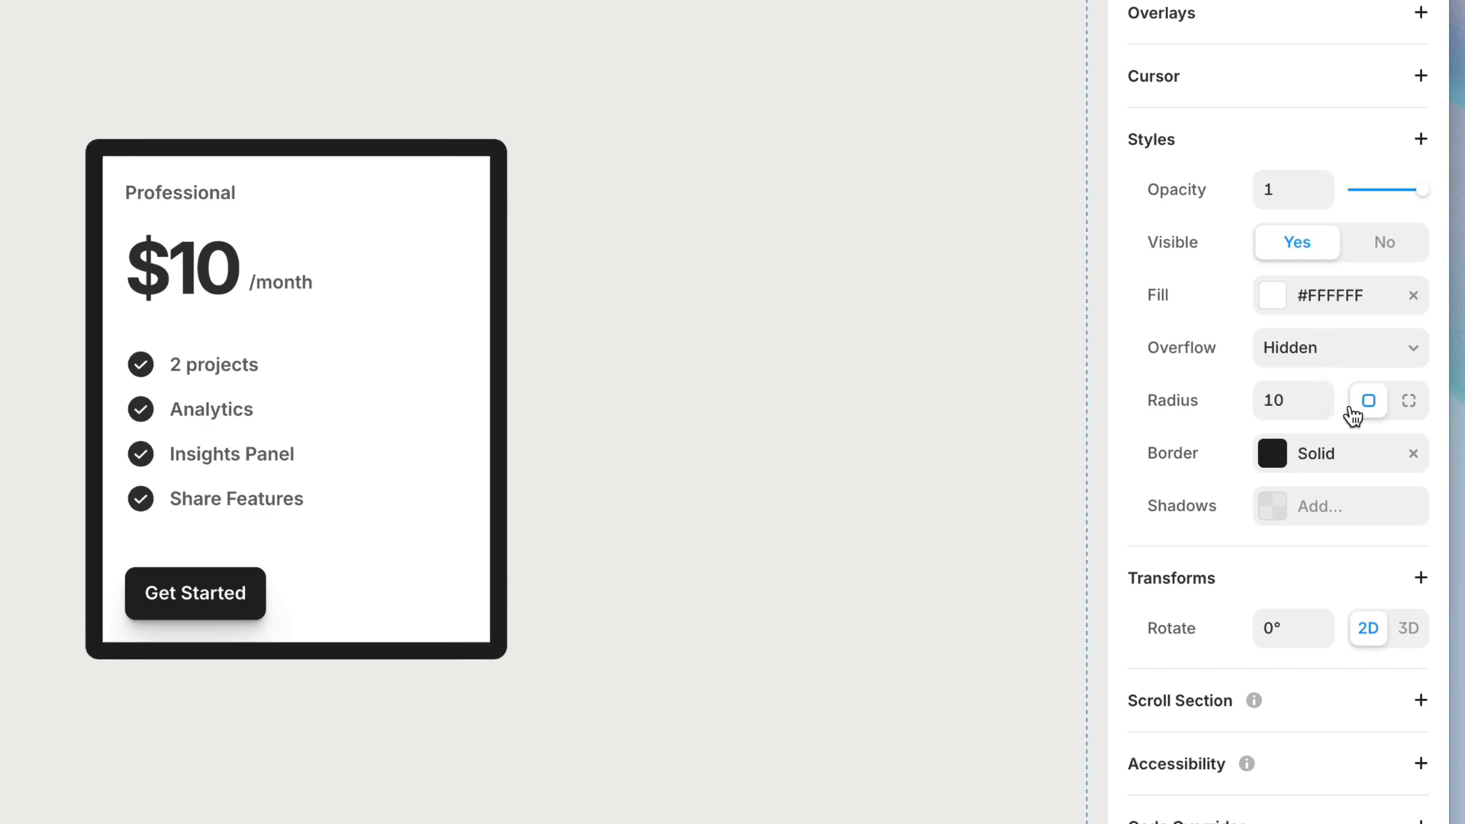
pyautogui.click(1408, 402)
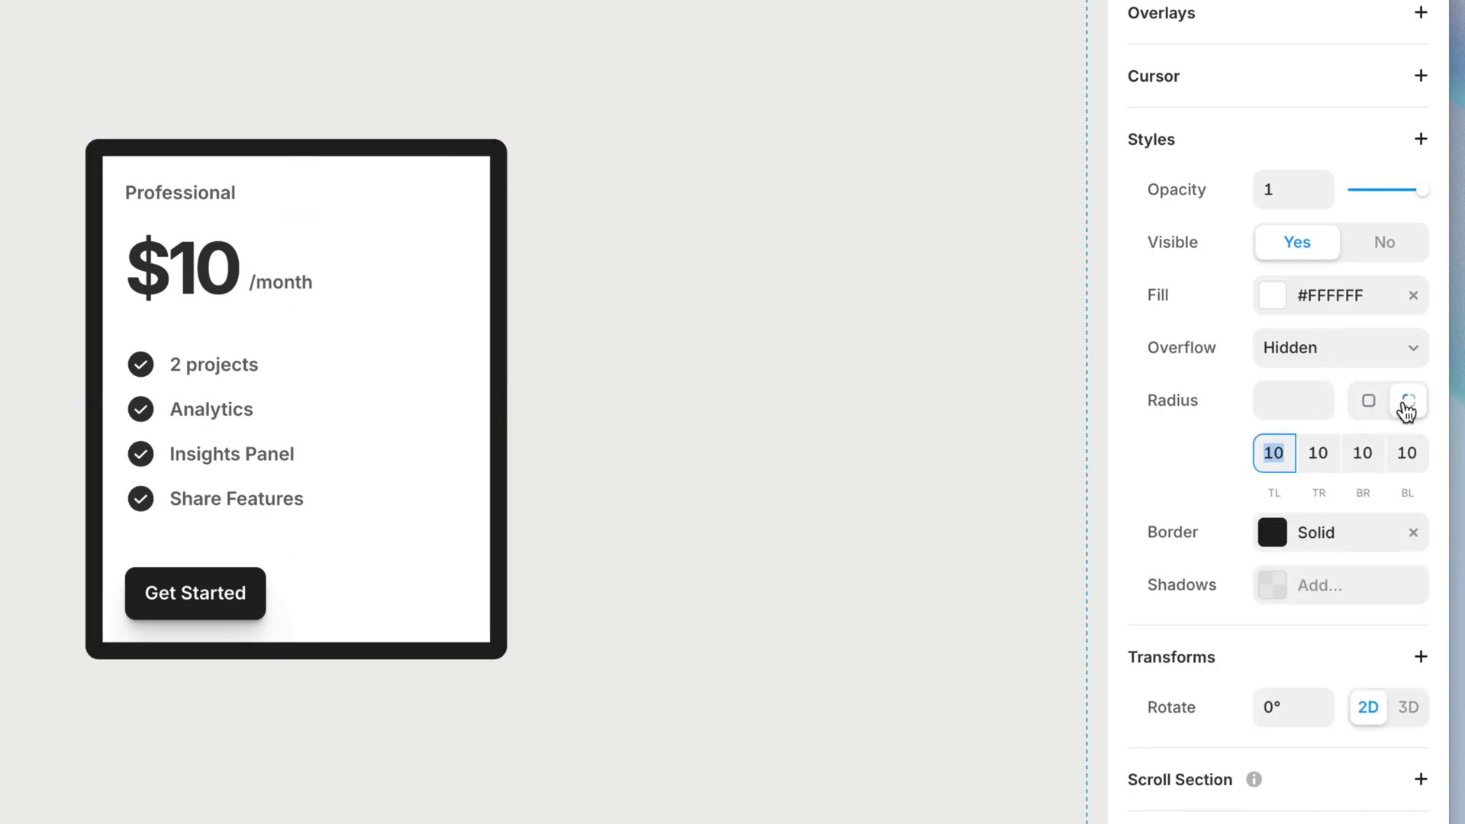
pyautogui.moveTo(1325, 500); pyautogui.dragTo(1324, 595)
pyautogui.moveTo(1365, 500); pyautogui.dragTo(1368, 368)
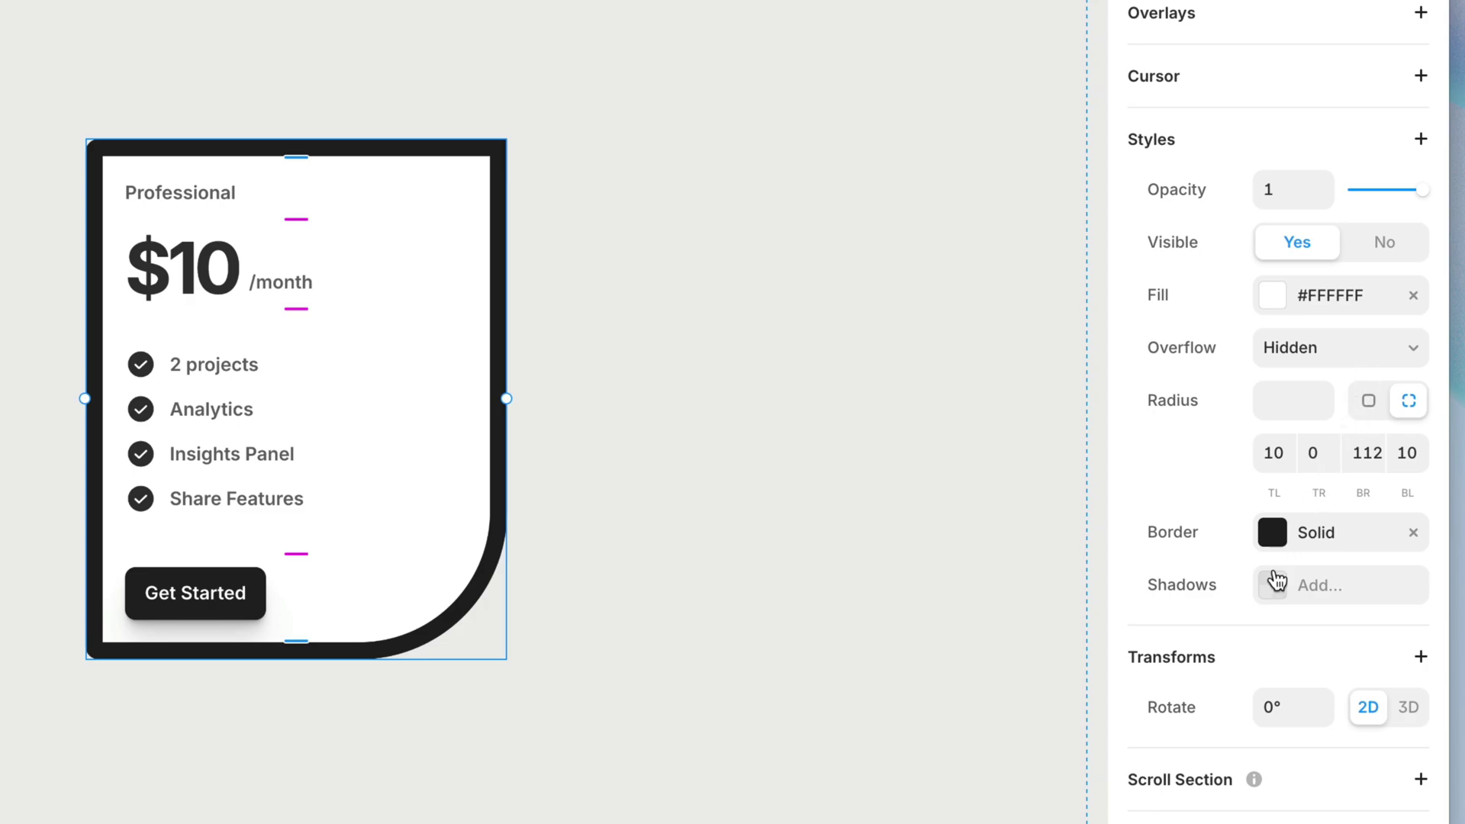
pyautogui.click(1331, 557)
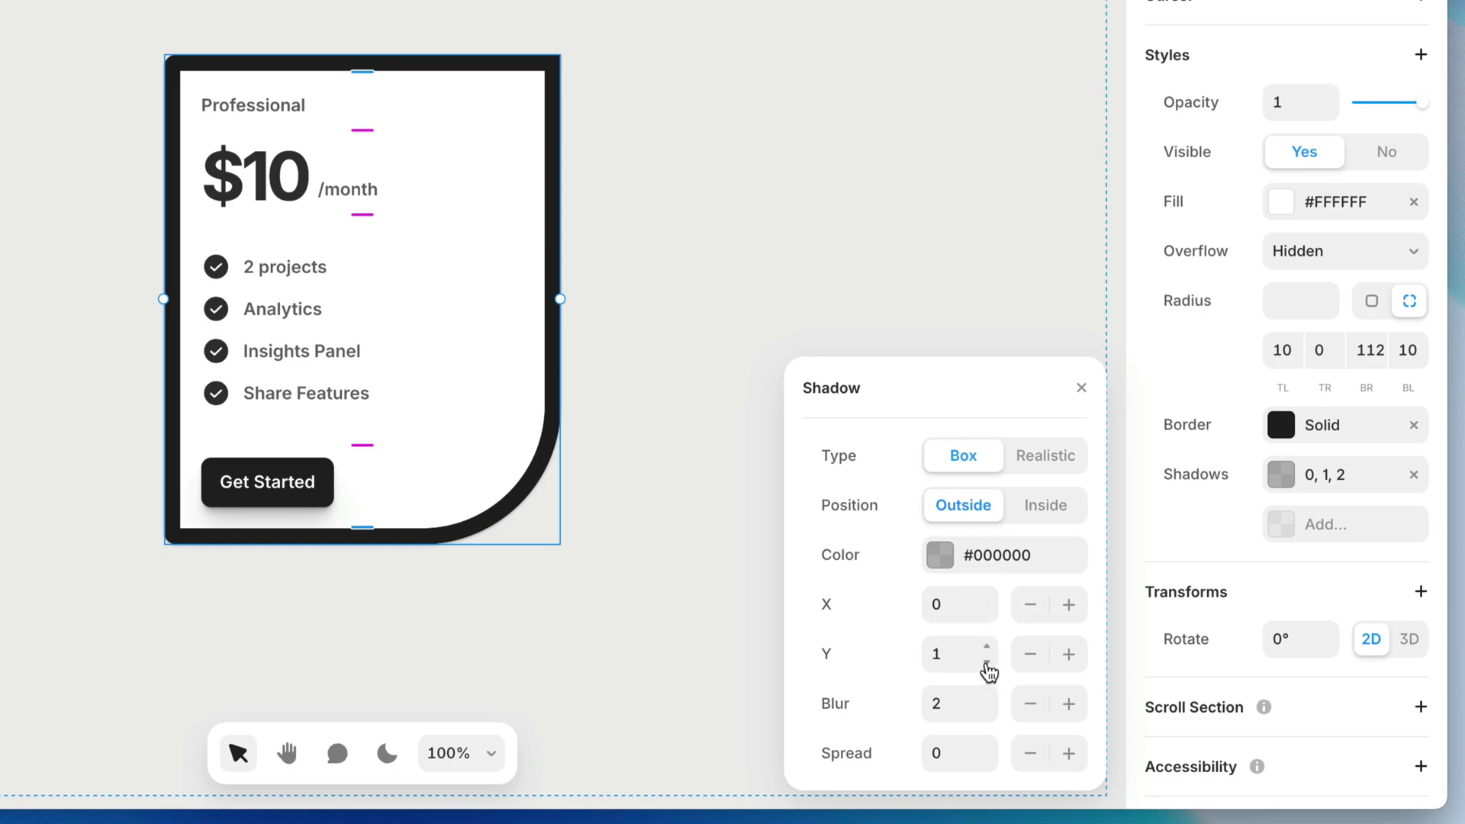
# Adjust the box shadow to Y 27, blur 22 and spread -14.
pyautogui.moveTo(986, 663); pyautogui.dragTo(986, 606)
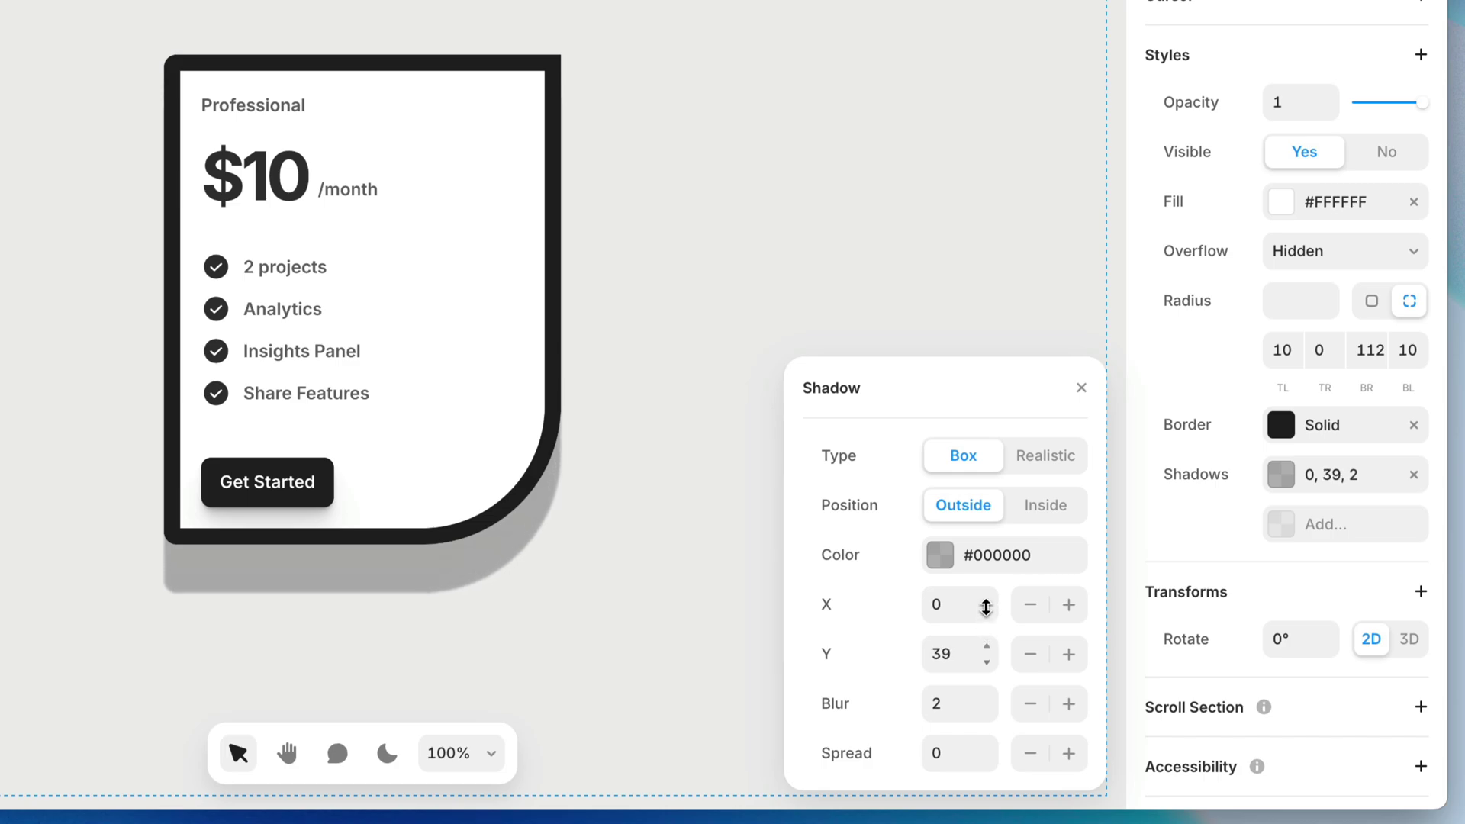
pyautogui.moveTo(986, 607); pyautogui.dragTo(981, 654)
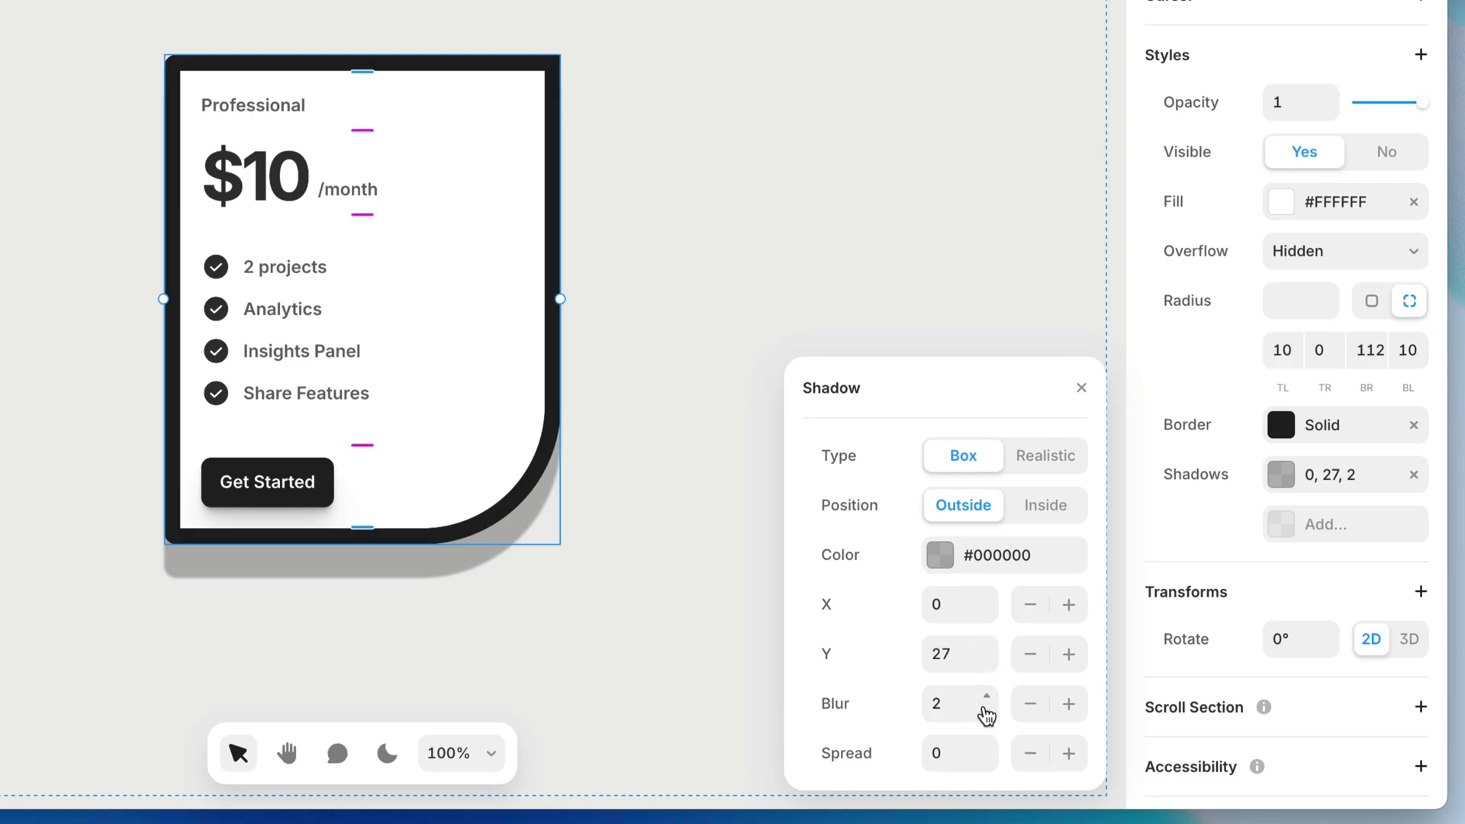
pyautogui.moveTo(981, 710); pyautogui.dragTo(987, 680)
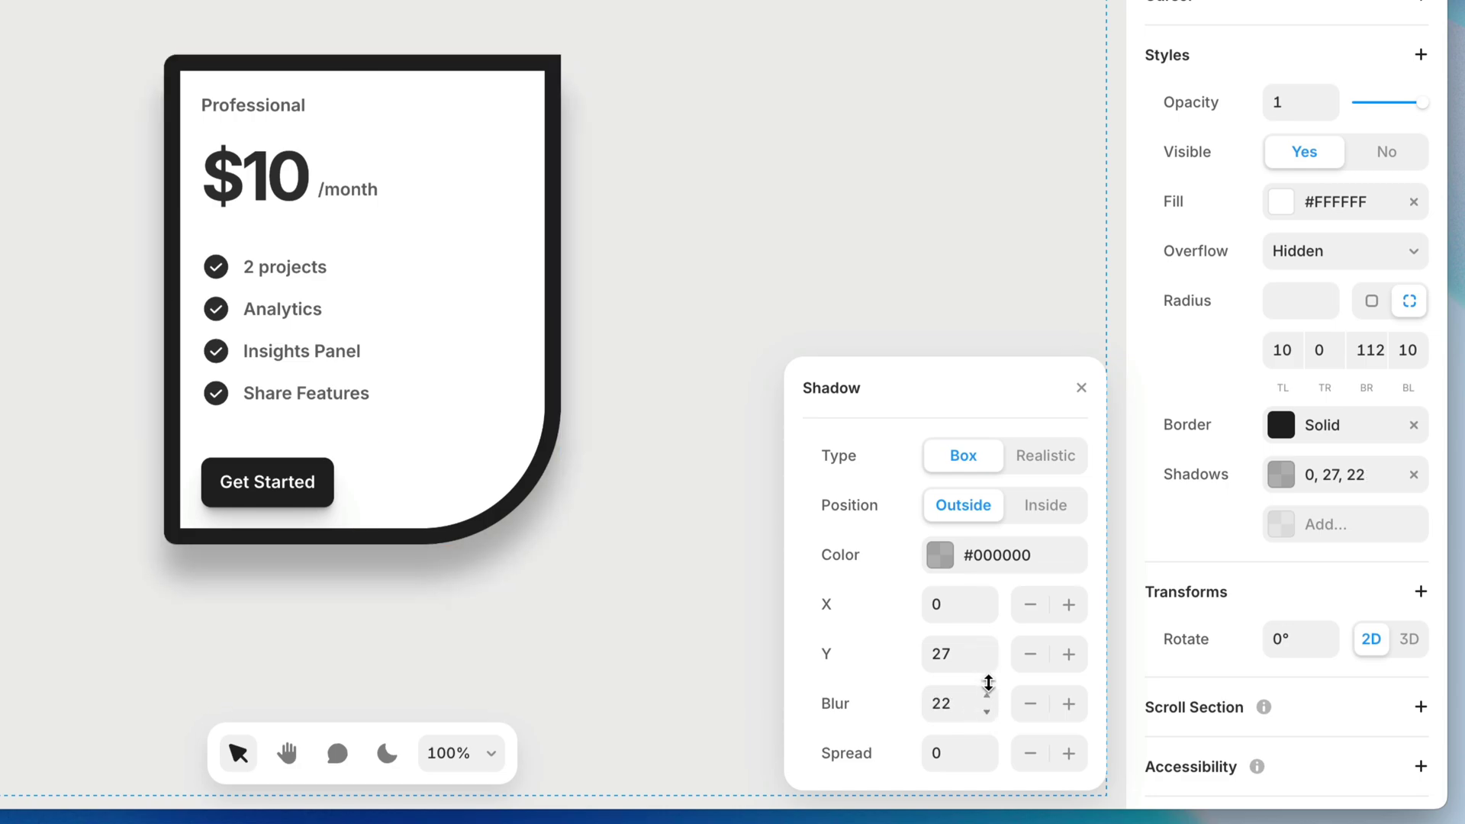
pyautogui.moveTo(989, 759); pyautogui.dragTo(985, 701)
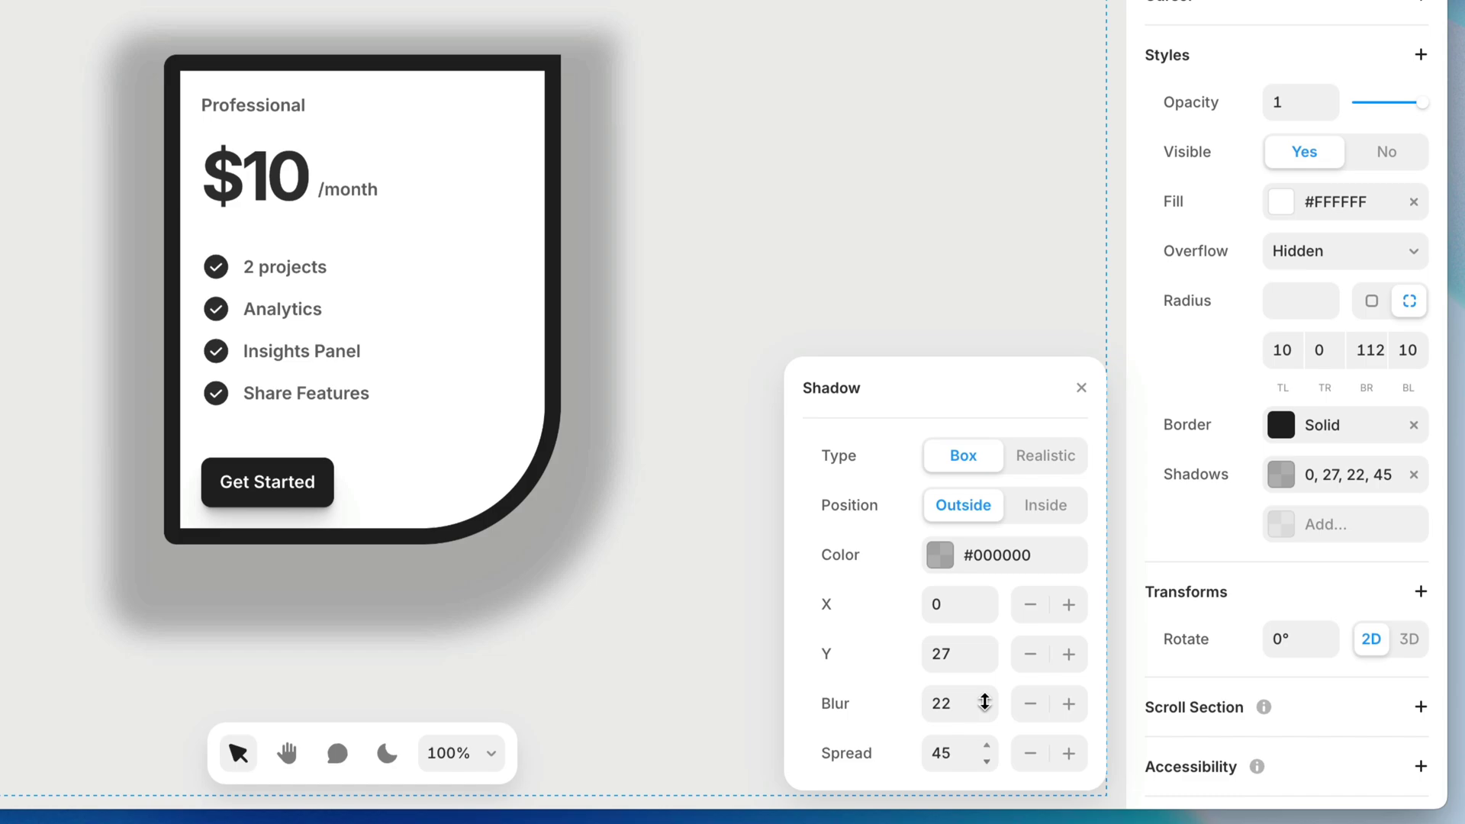
pyautogui.moveTo(985, 702); pyautogui.dragTo(978, 766)
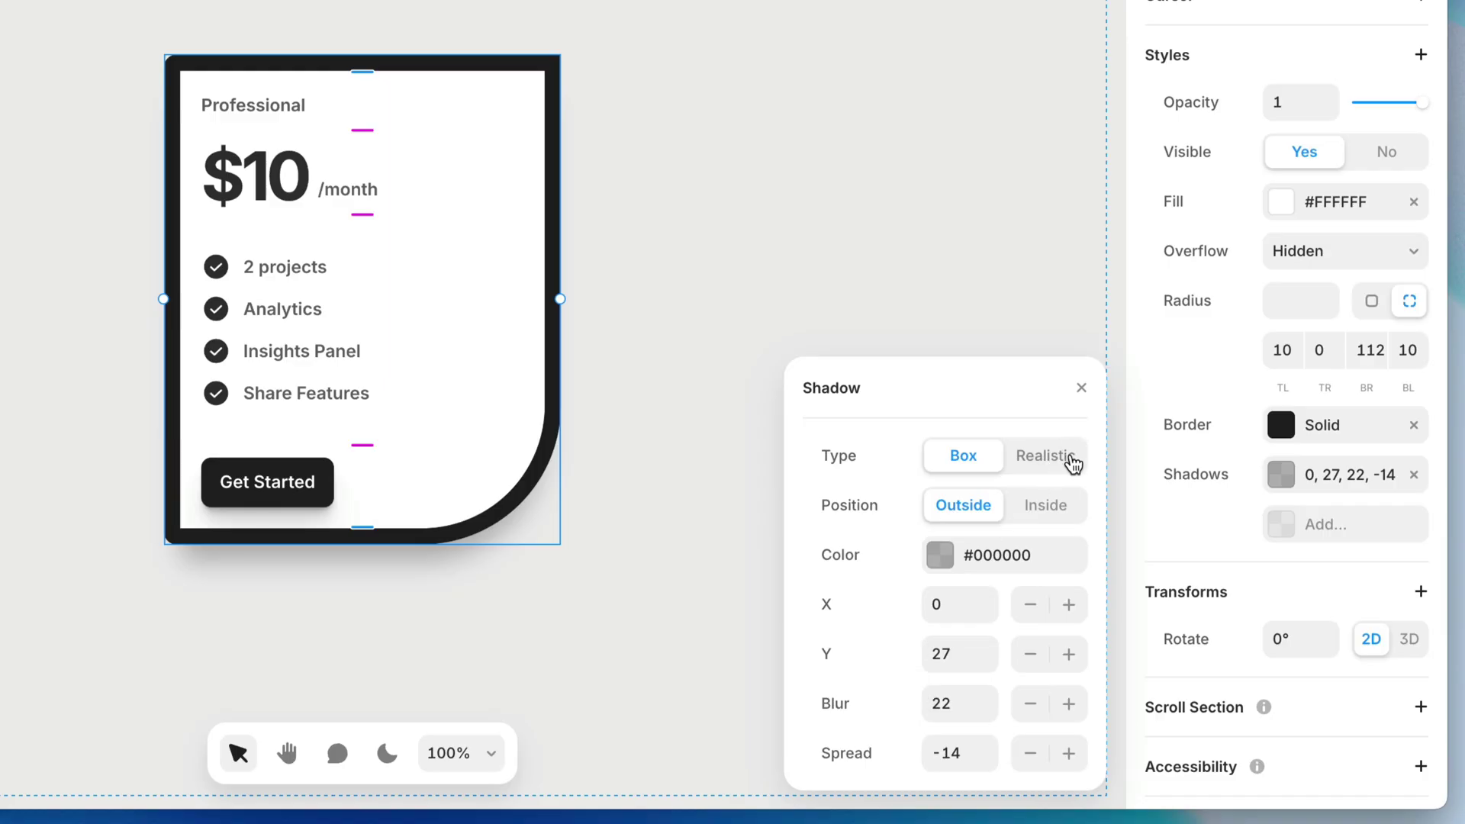
# Switch the shadow to Realistic with Y 54, diffusion 0.2 and focus 0.6.
pyautogui.click(1074, 458)
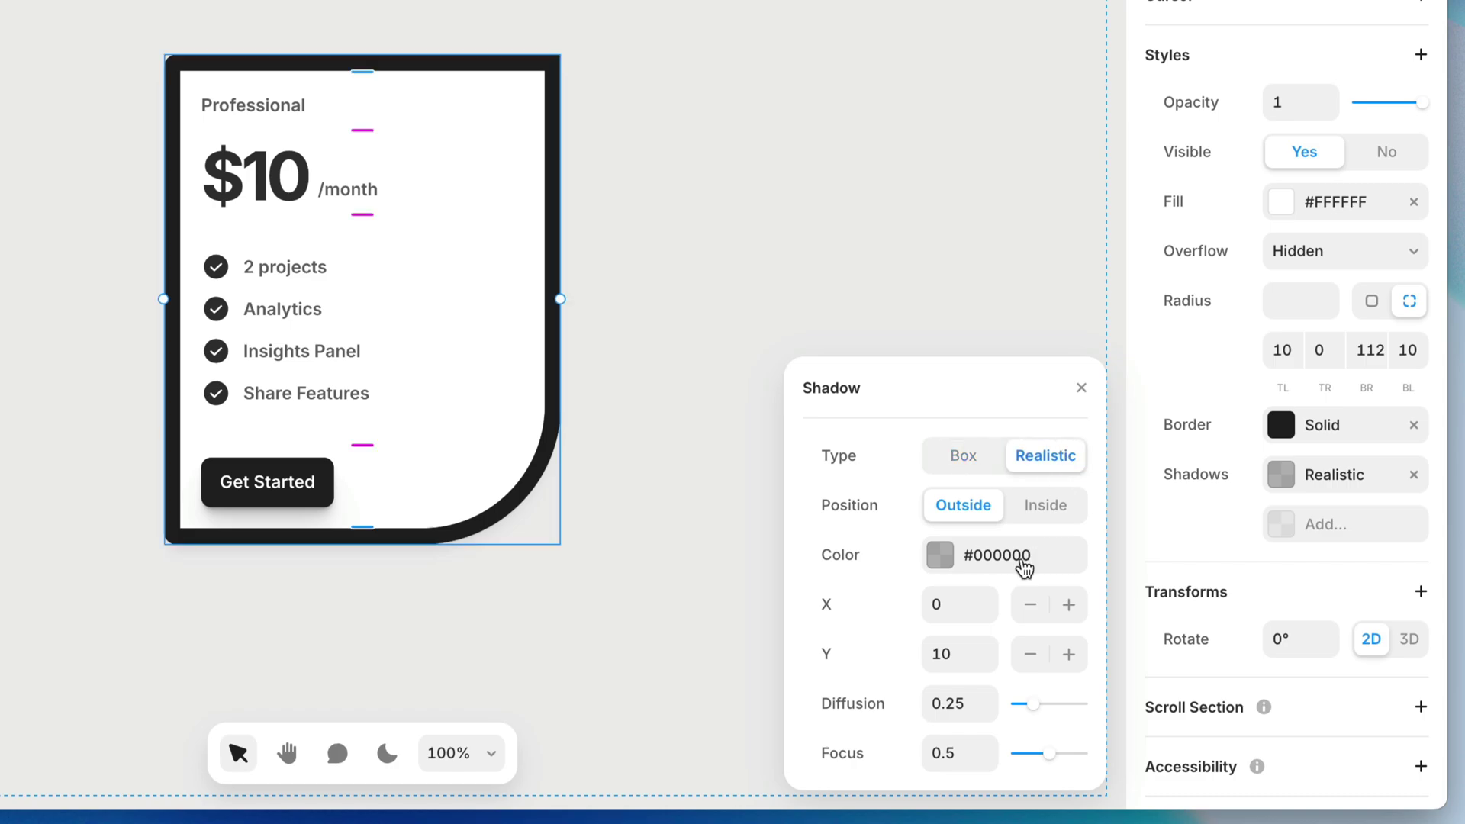
pyautogui.moveTo(985, 670); pyautogui.dragTo(981, 606)
pyautogui.moveTo(1033, 703); pyautogui.dragTo(1118, 702)
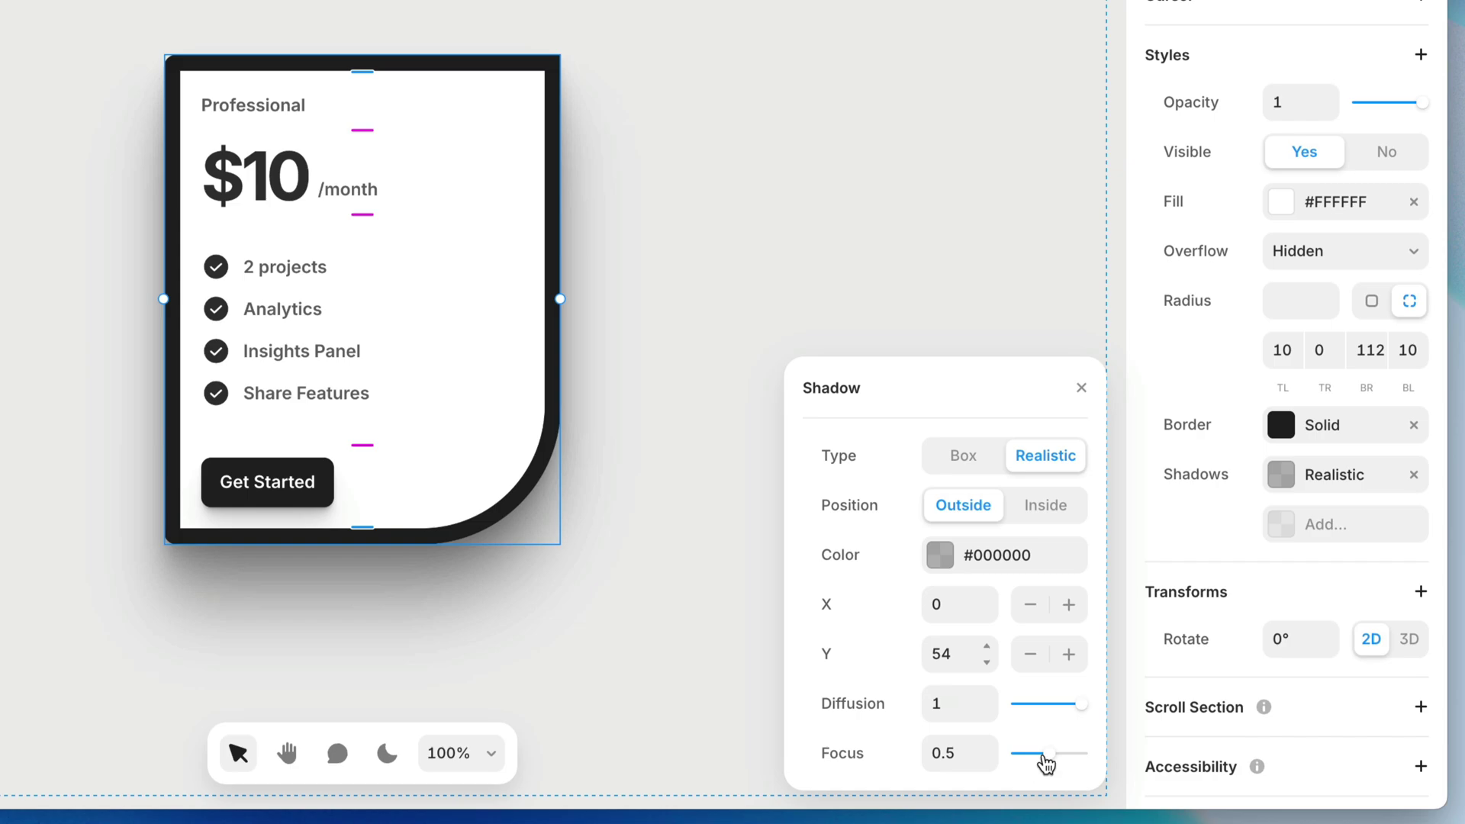
pyautogui.moveTo(1047, 761); pyautogui.dragTo(1127, 754)
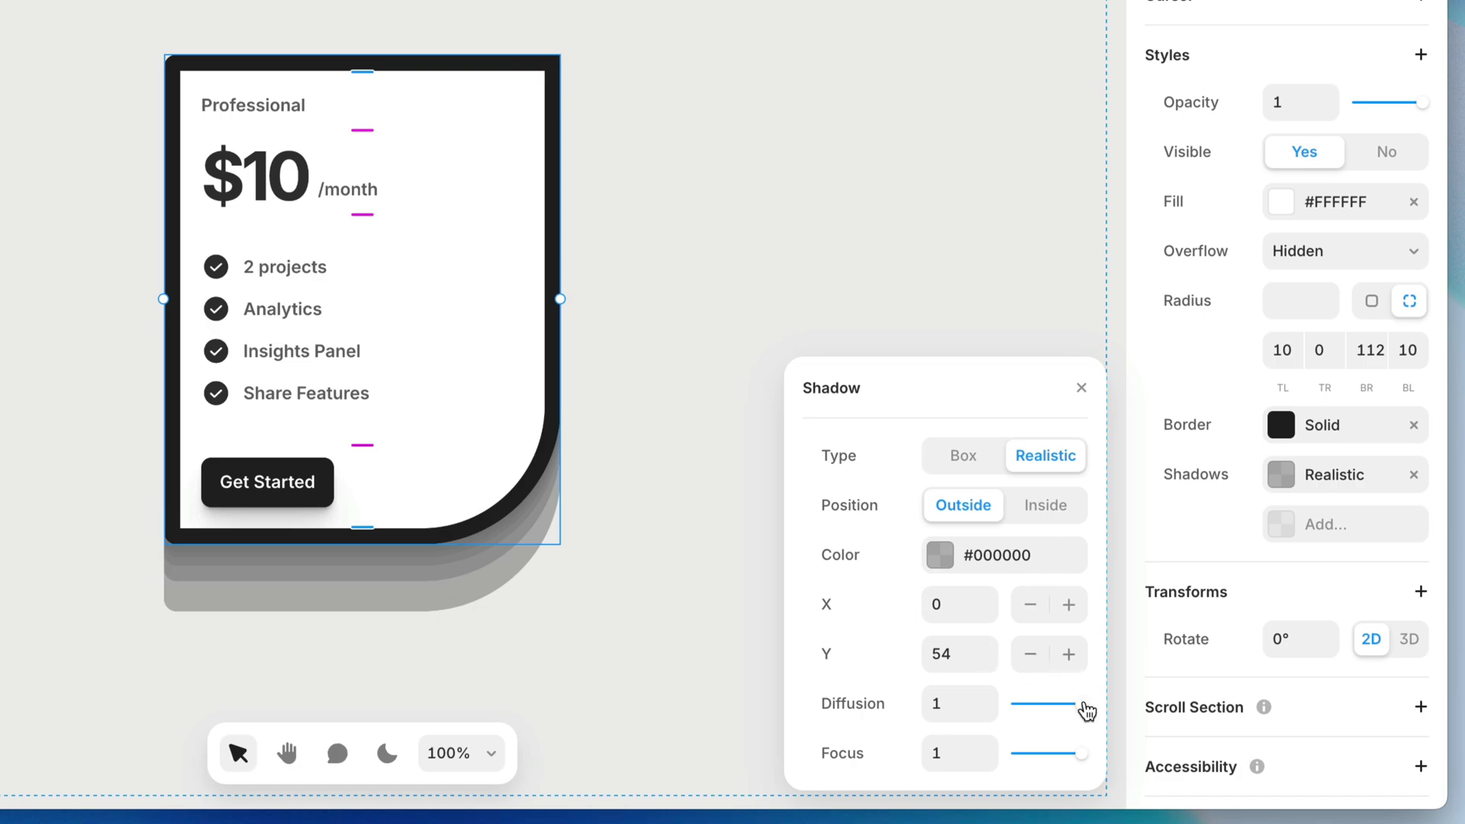
pyautogui.moveTo(1087, 712); pyautogui.dragTo(1033, 717)
pyautogui.moveTo(1082, 760); pyautogui.dragTo(1056, 760)
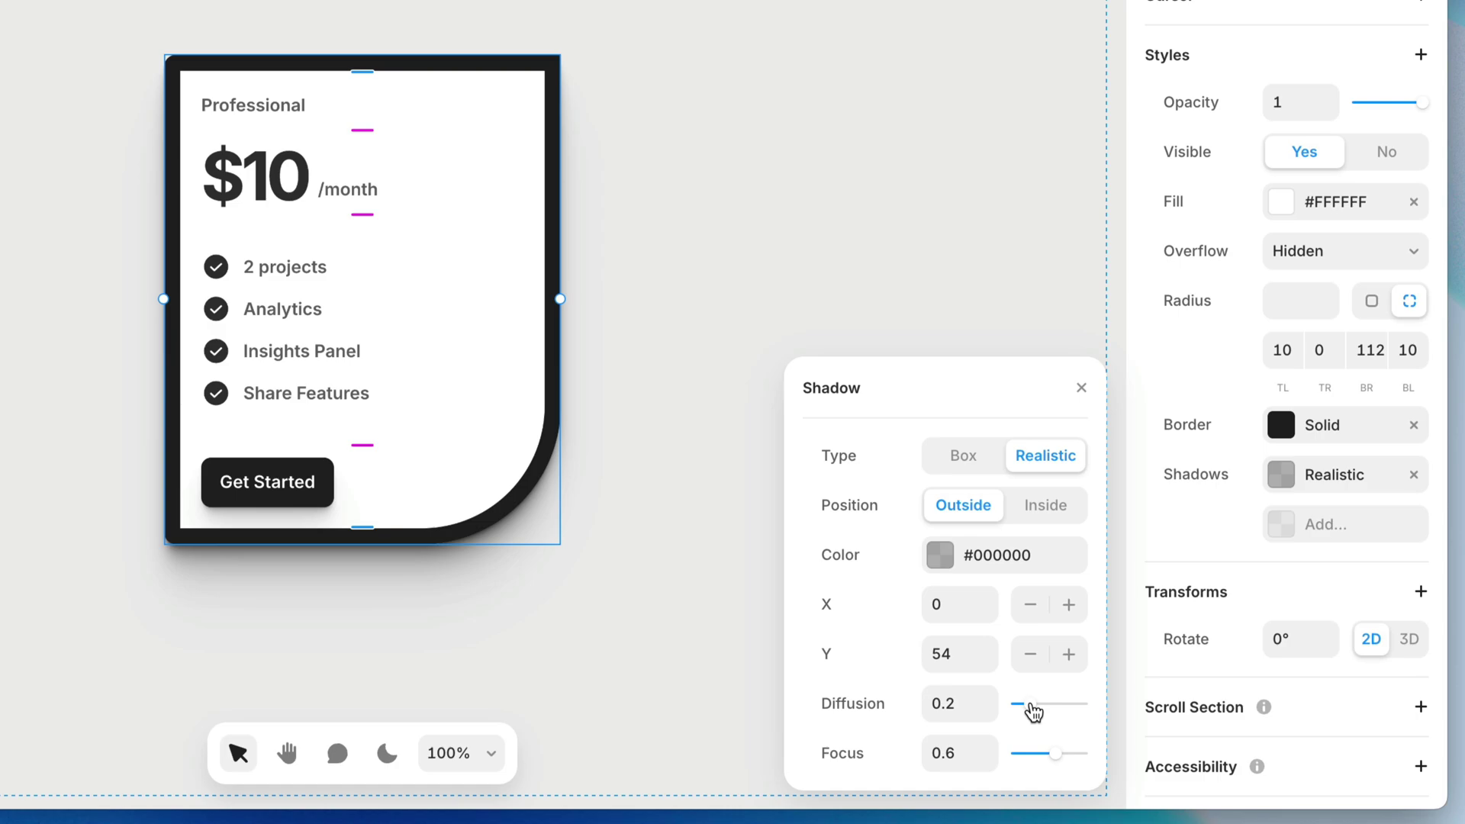
# Lower the black shadow colour's opacity to 20%.
pyautogui.click(944, 559)
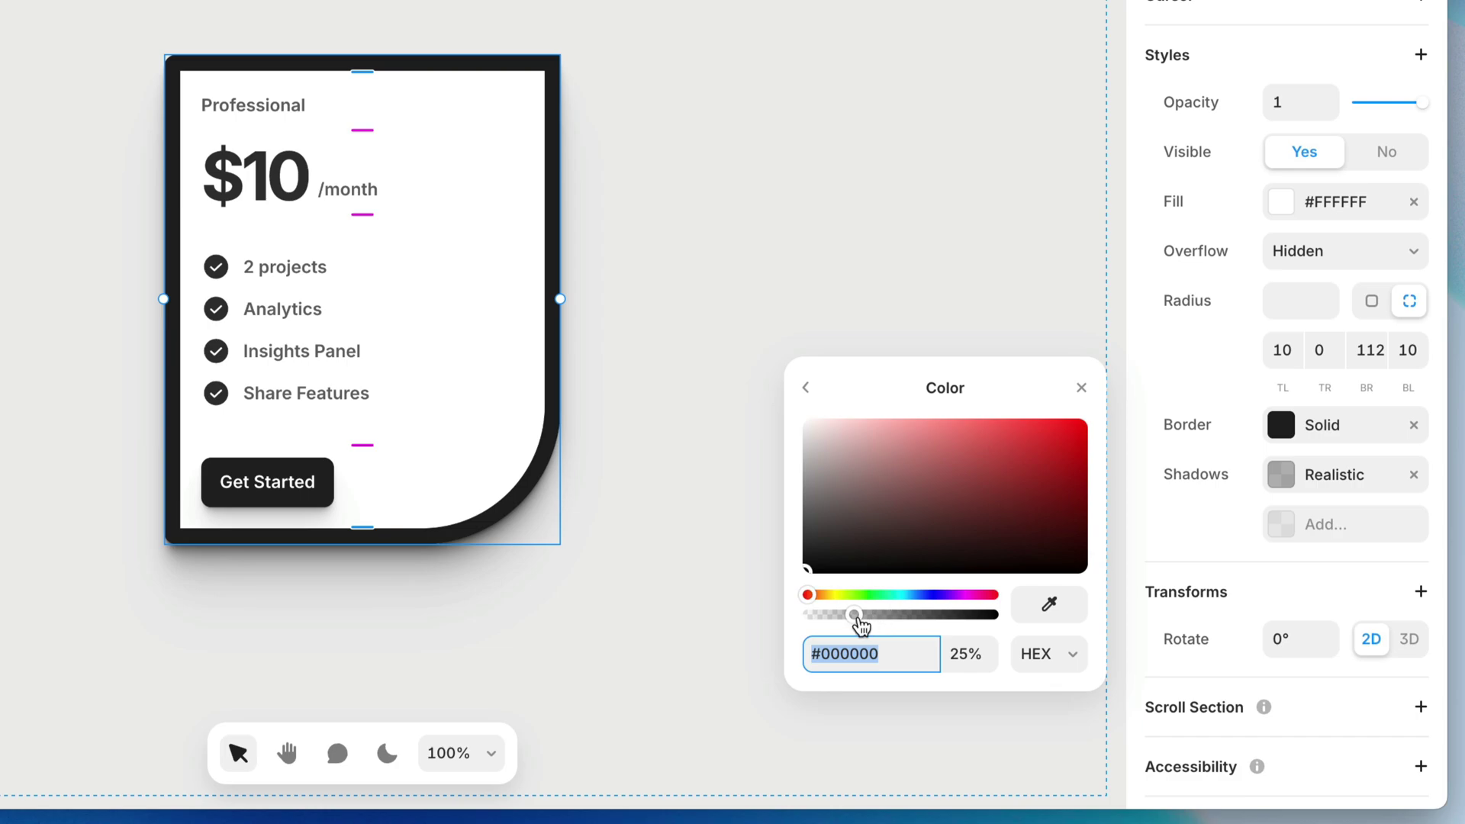
pyautogui.moveTo(856, 615)
pyautogui.mouseDown()
pyautogui.moveTo(822, 615)
pyautogui.moveTo(1020, 595)
pyautogui.moveTo(826, 599)
pyautogui.moveTo(842, 603)
pyautogui.mouseUp()
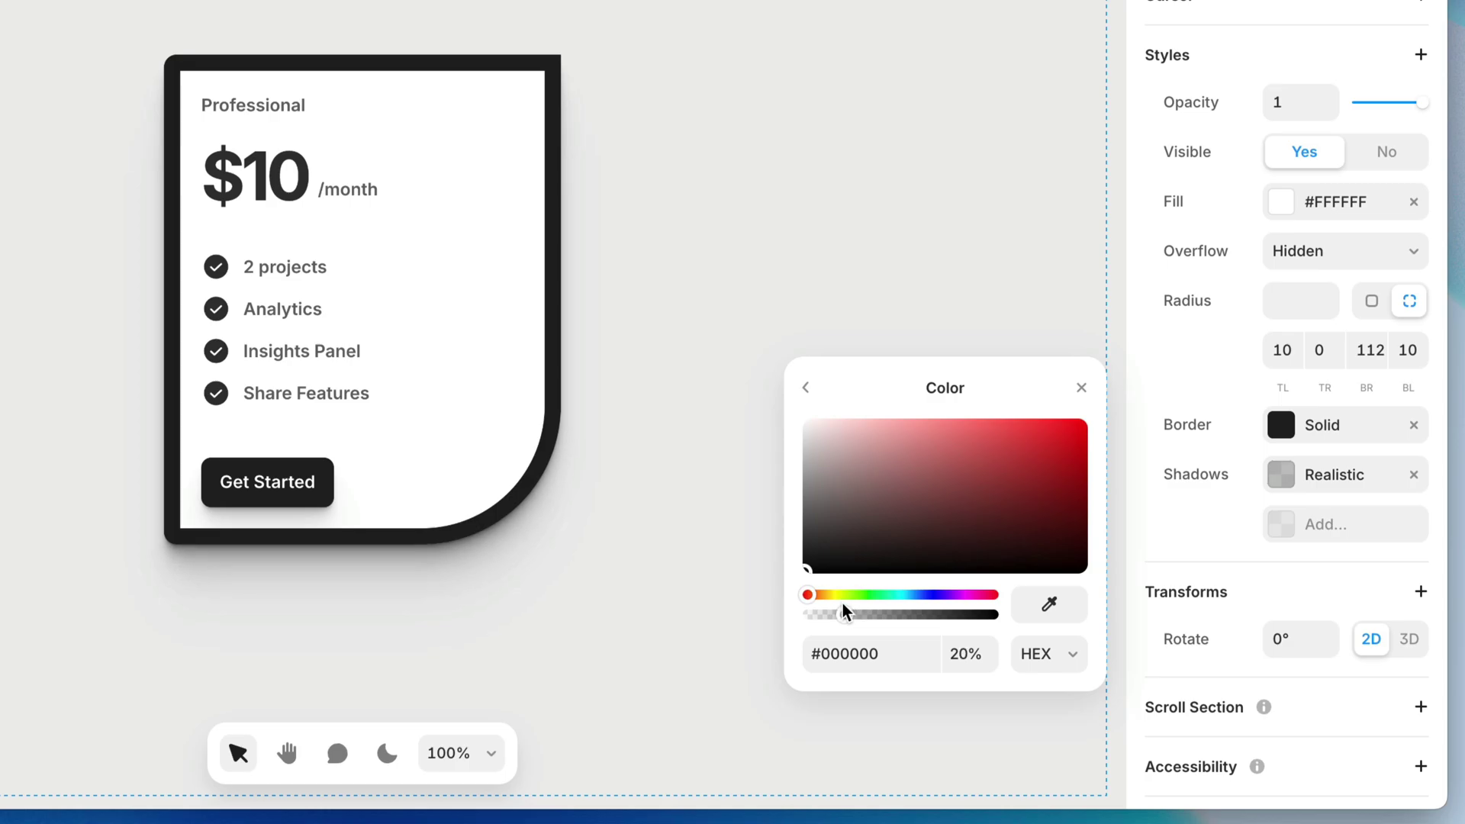
pyautogui.click(805, 388)
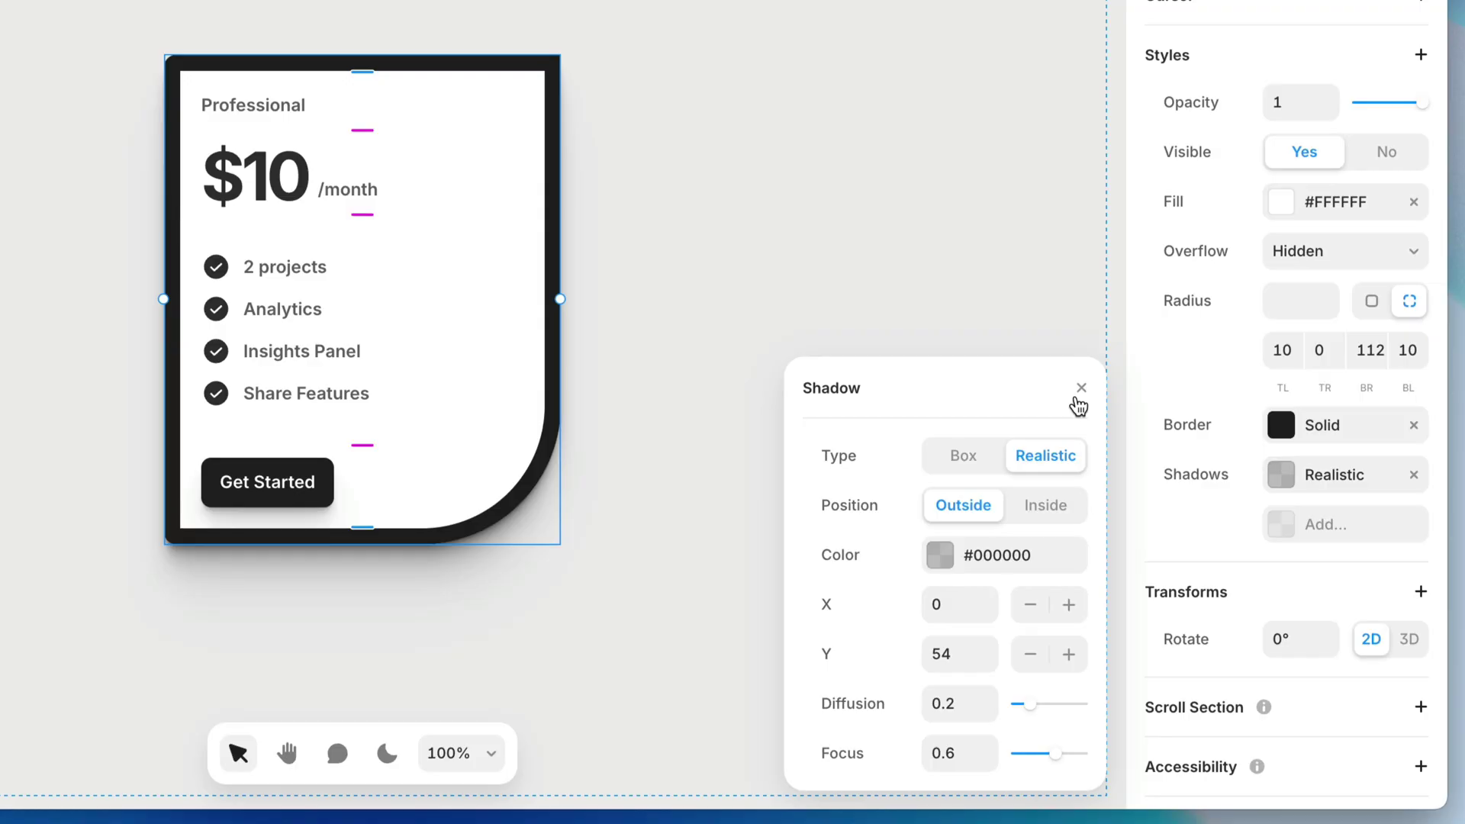
# Test card opacity down to 0 and back to 1, then duplicate the card with Cmd+D.
pyautogui.click(1080, 388)
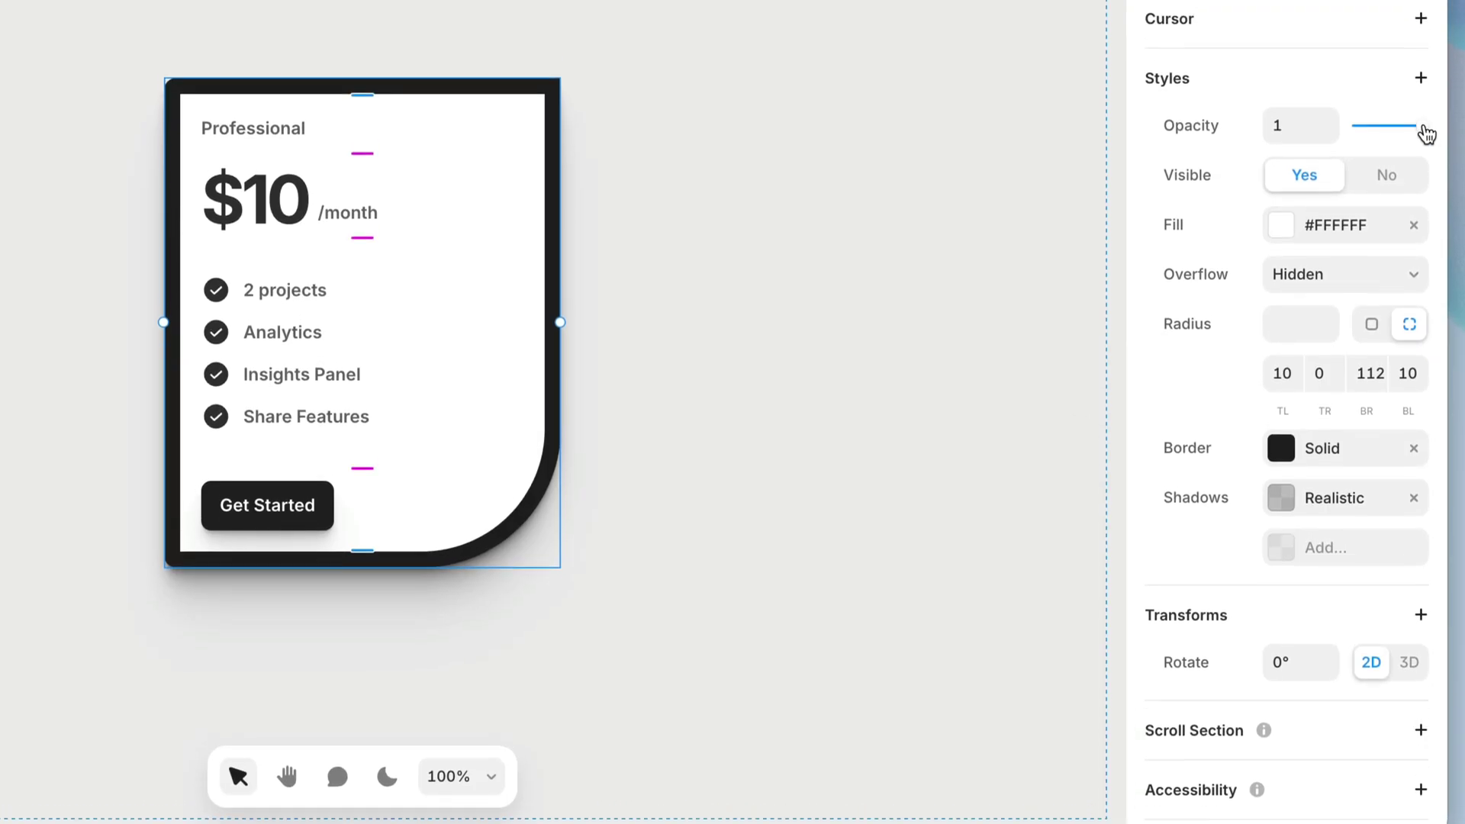
pyautogui.moveTo(1424, 104); pyautogui.dragTo(1391, 123)
pyautogui.moveTo(1391, 229); pyautogui.dragTo(1450, 214)
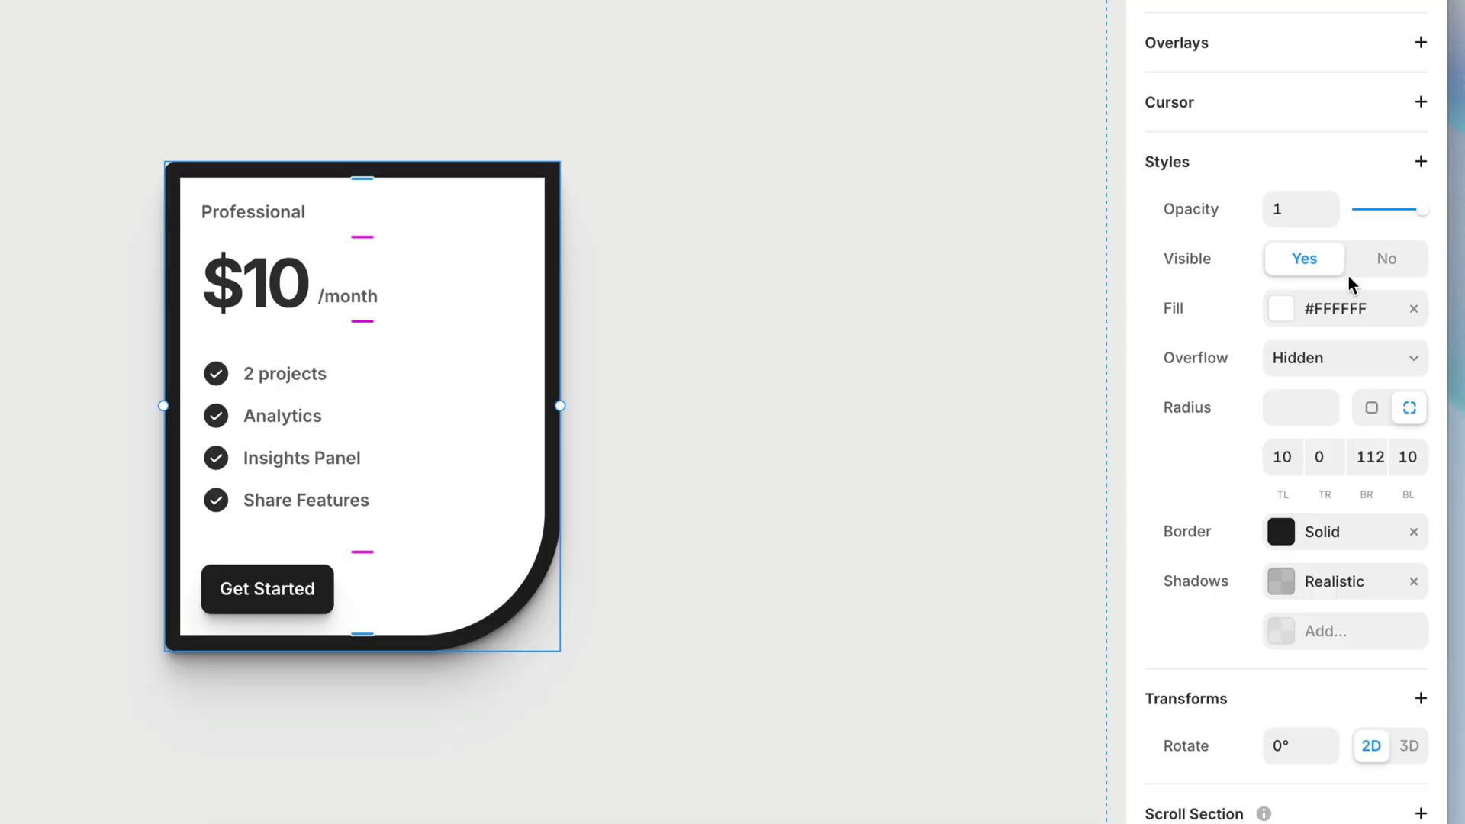
pyautogui.moveTo(1421, 219); pyautogui.dragTo(1315, 219)
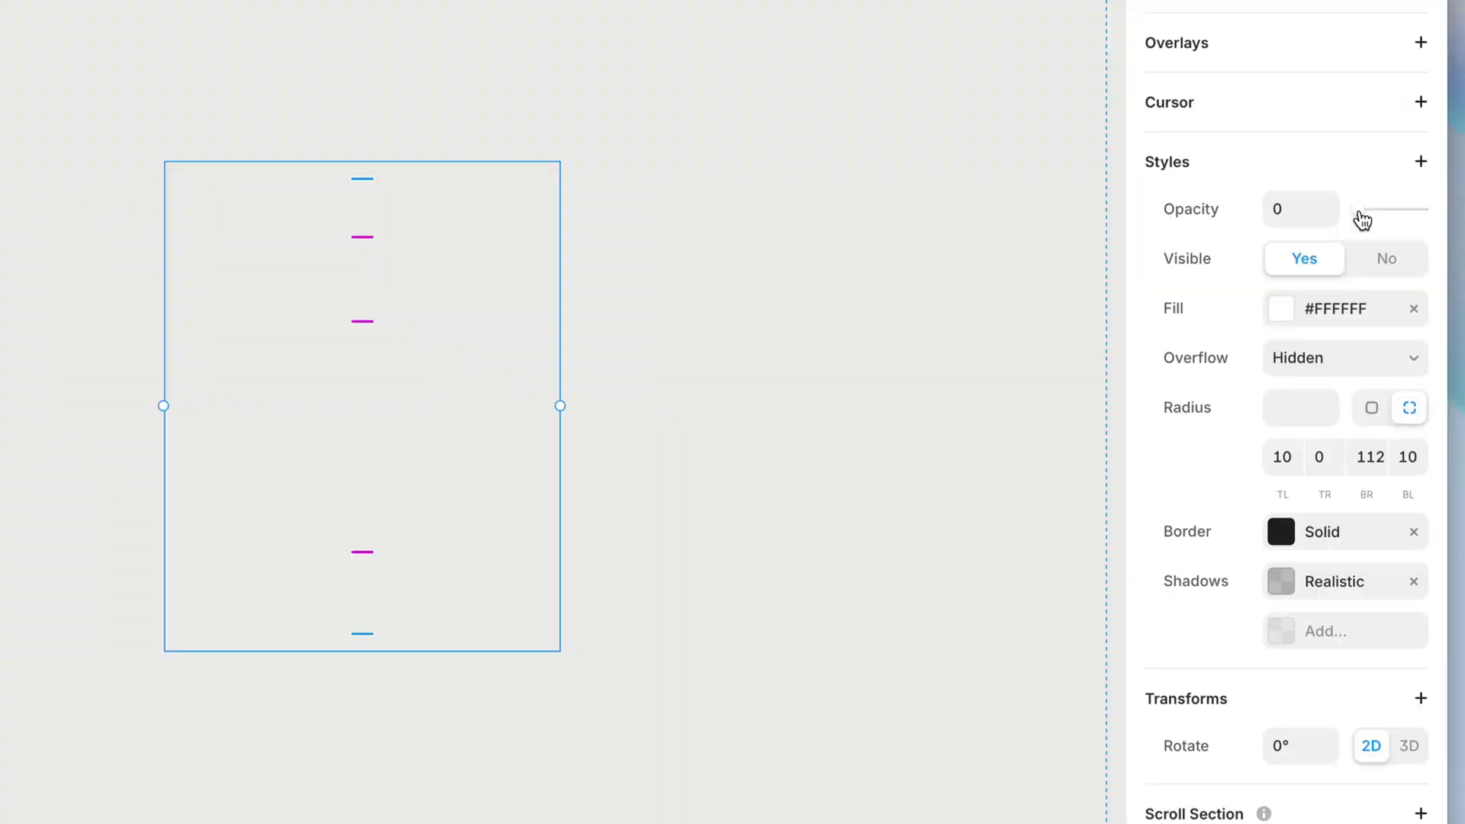
pyautogui.moveTo(1362, 218); pyautogui.dragTo(1423, 209)
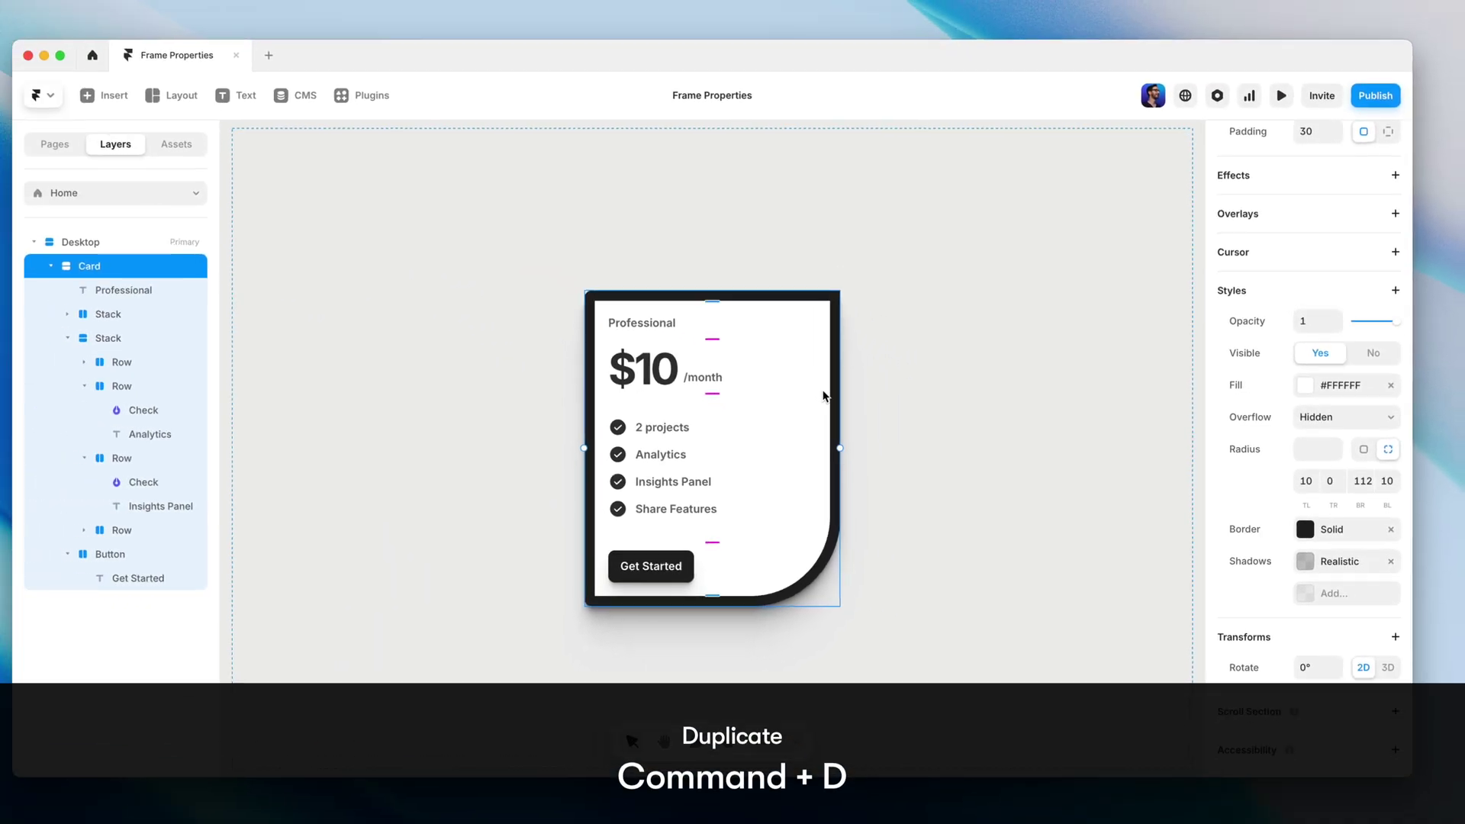
pyautogui.press('super+d')
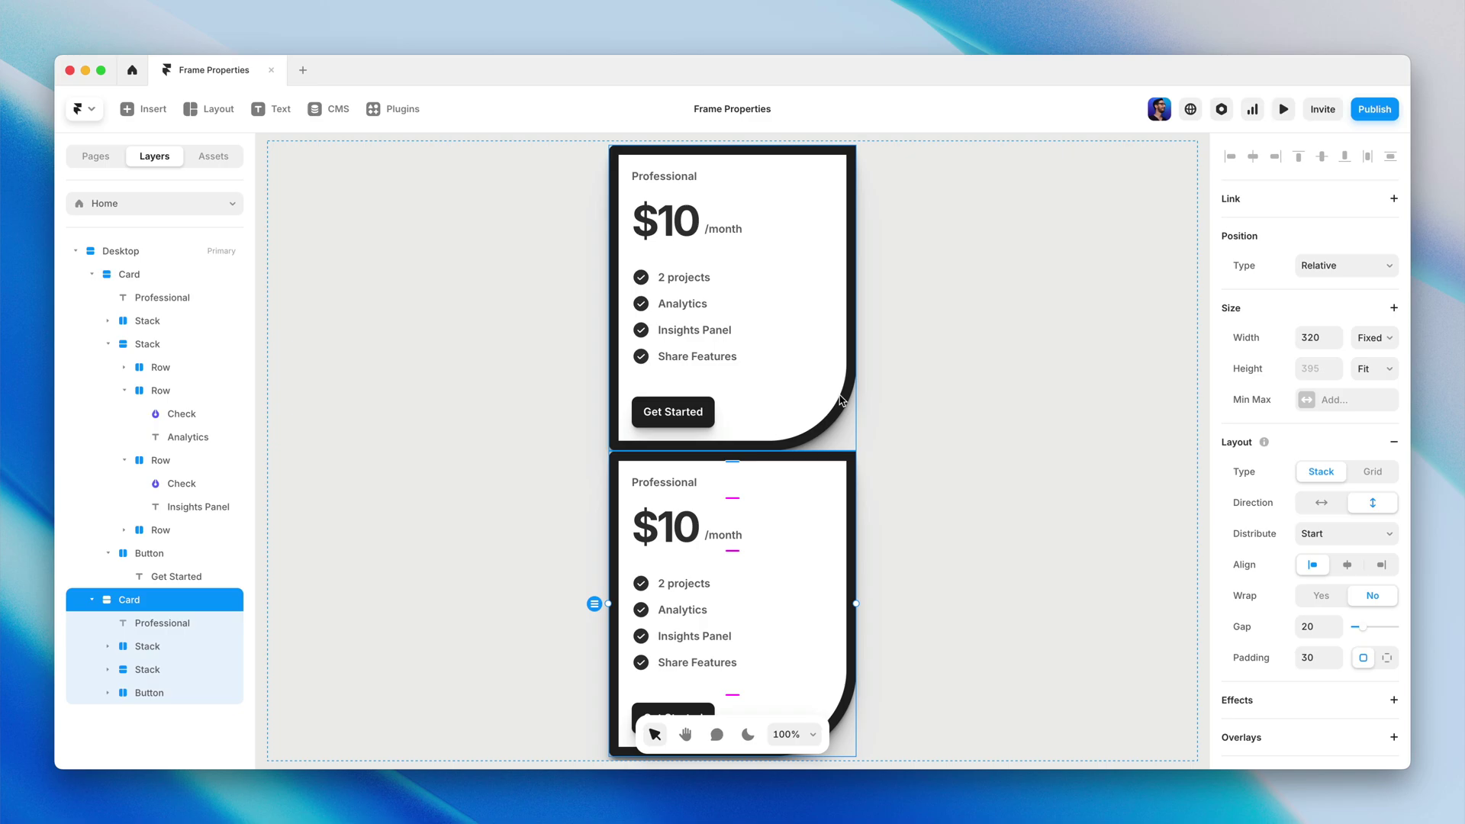
pyautogui.keyDown('shift'); pyautogui.click(841, 376); pyautogui.keyUp('shift')
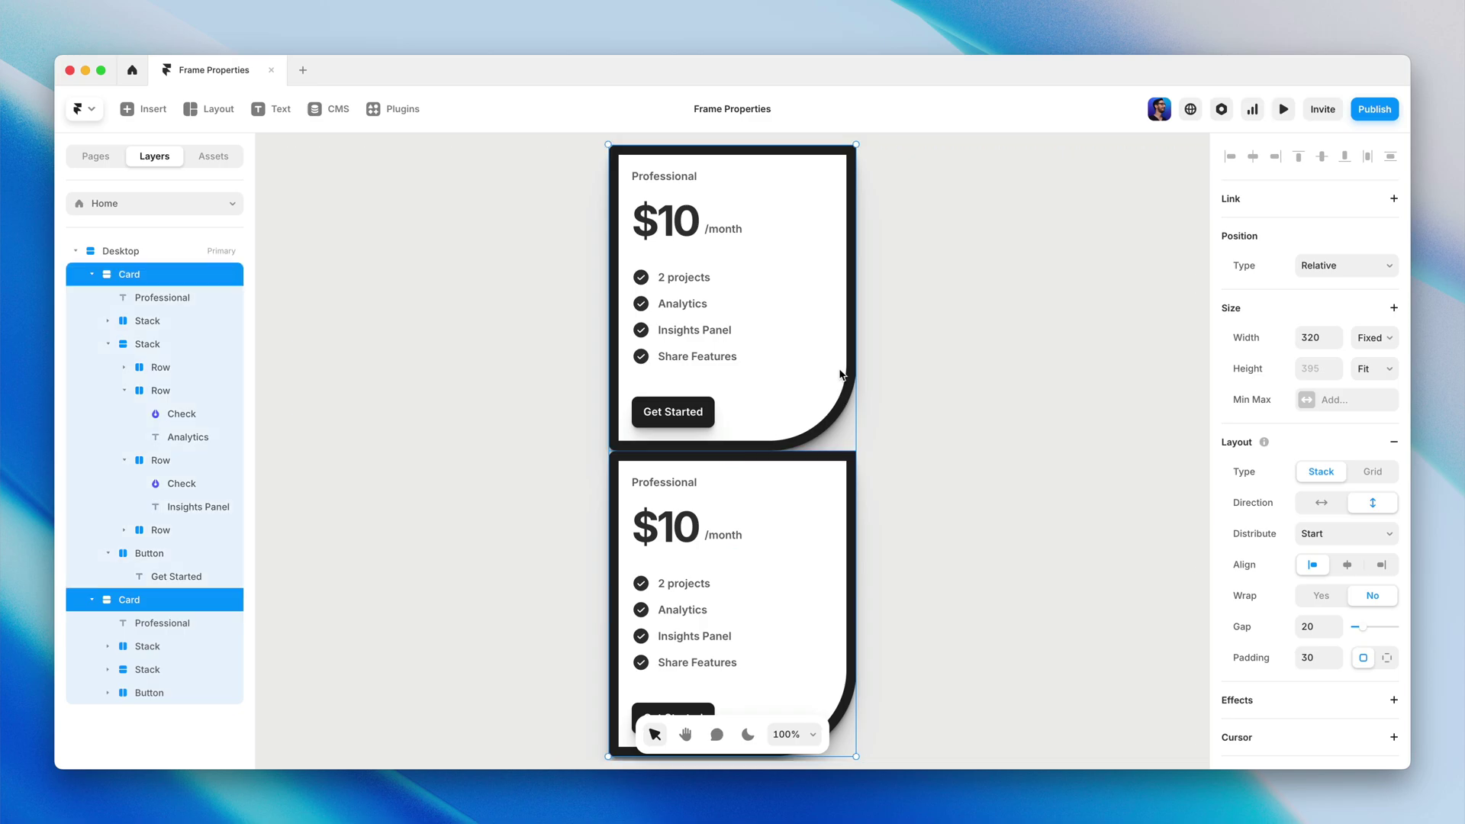
pyautogui.press('alt+super+Return')
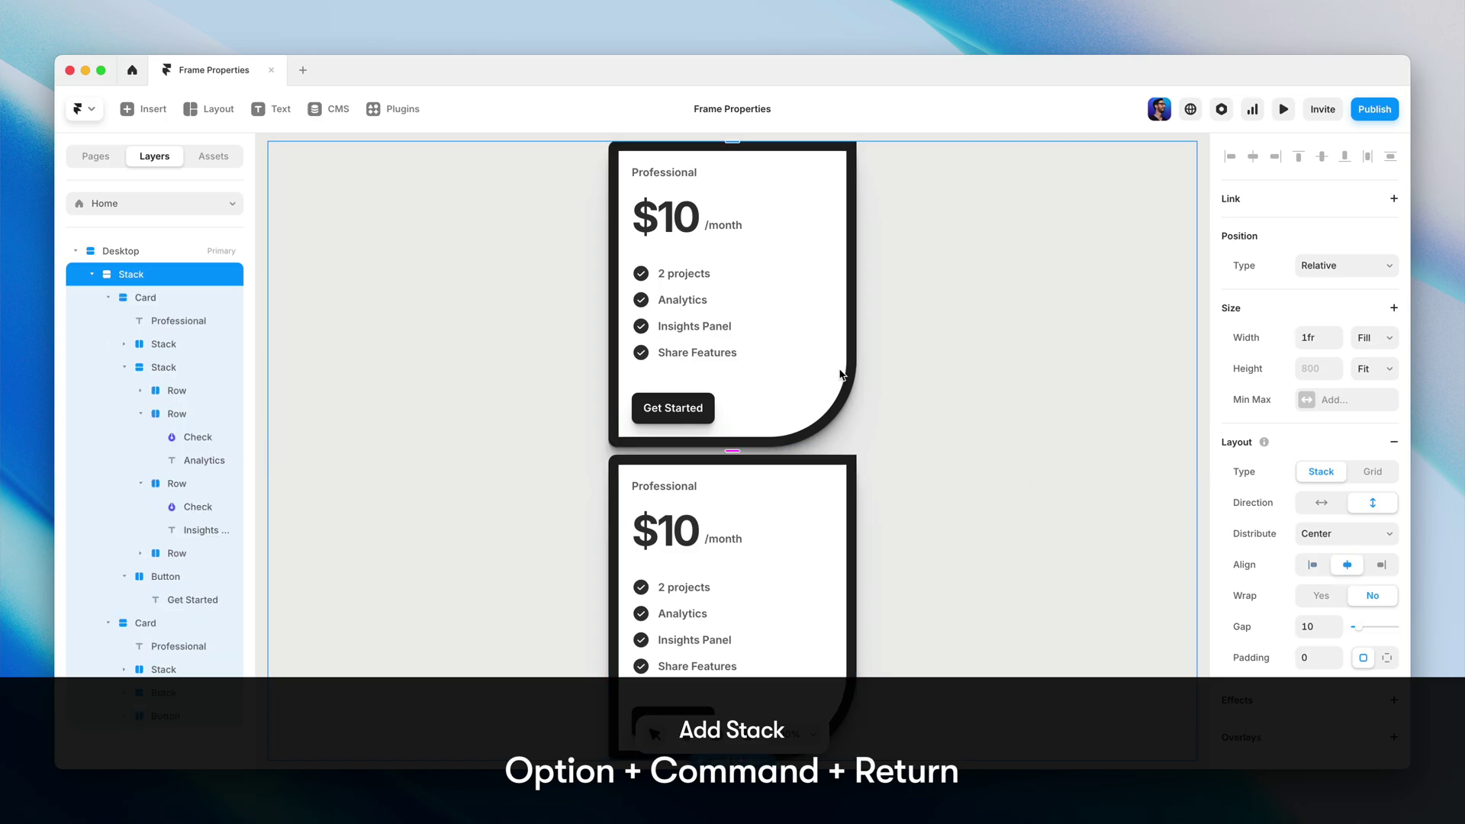
pyautogui.click(1321, 503)
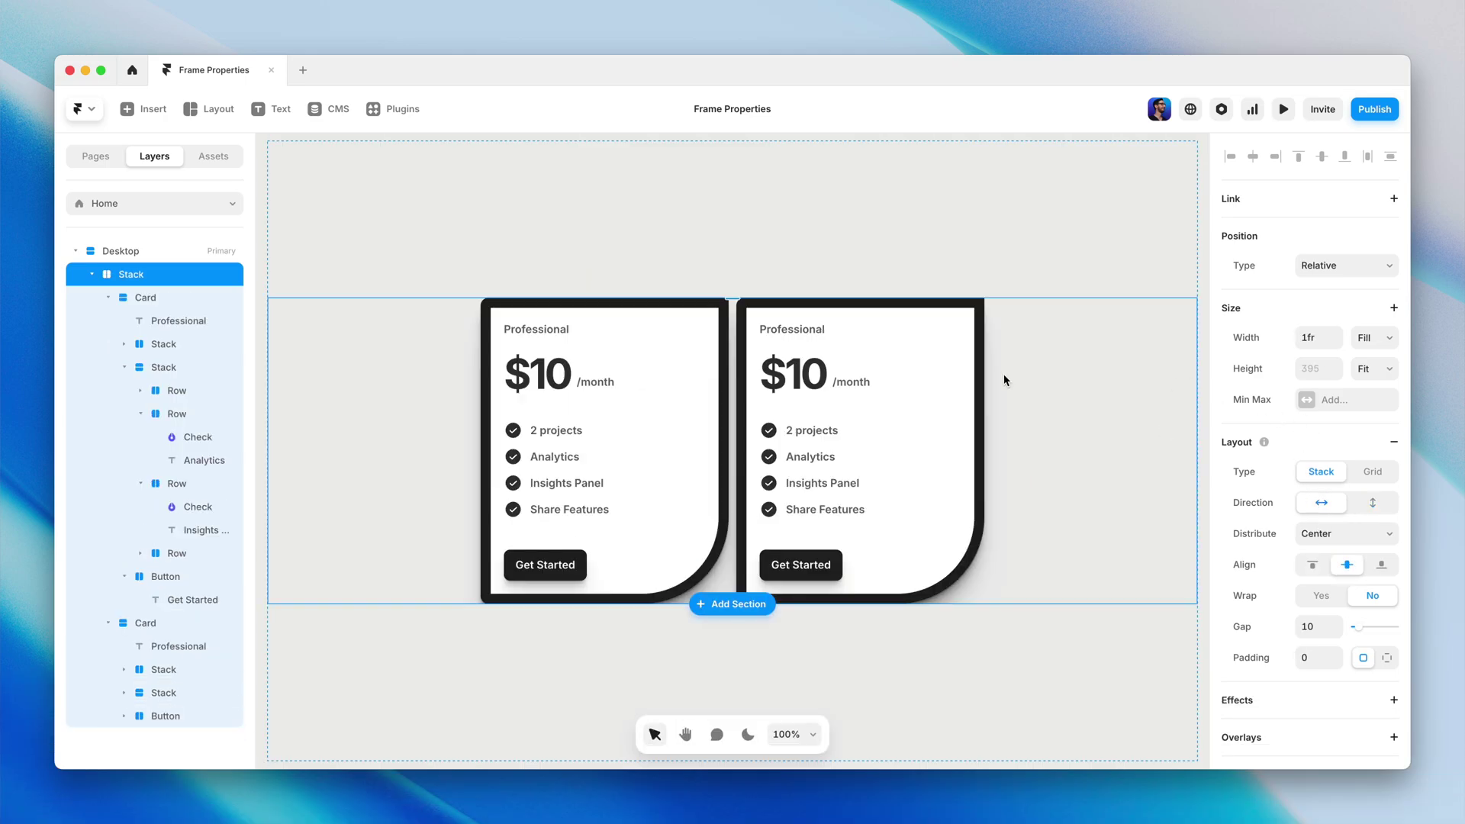
pyautogui.click(953, 340)
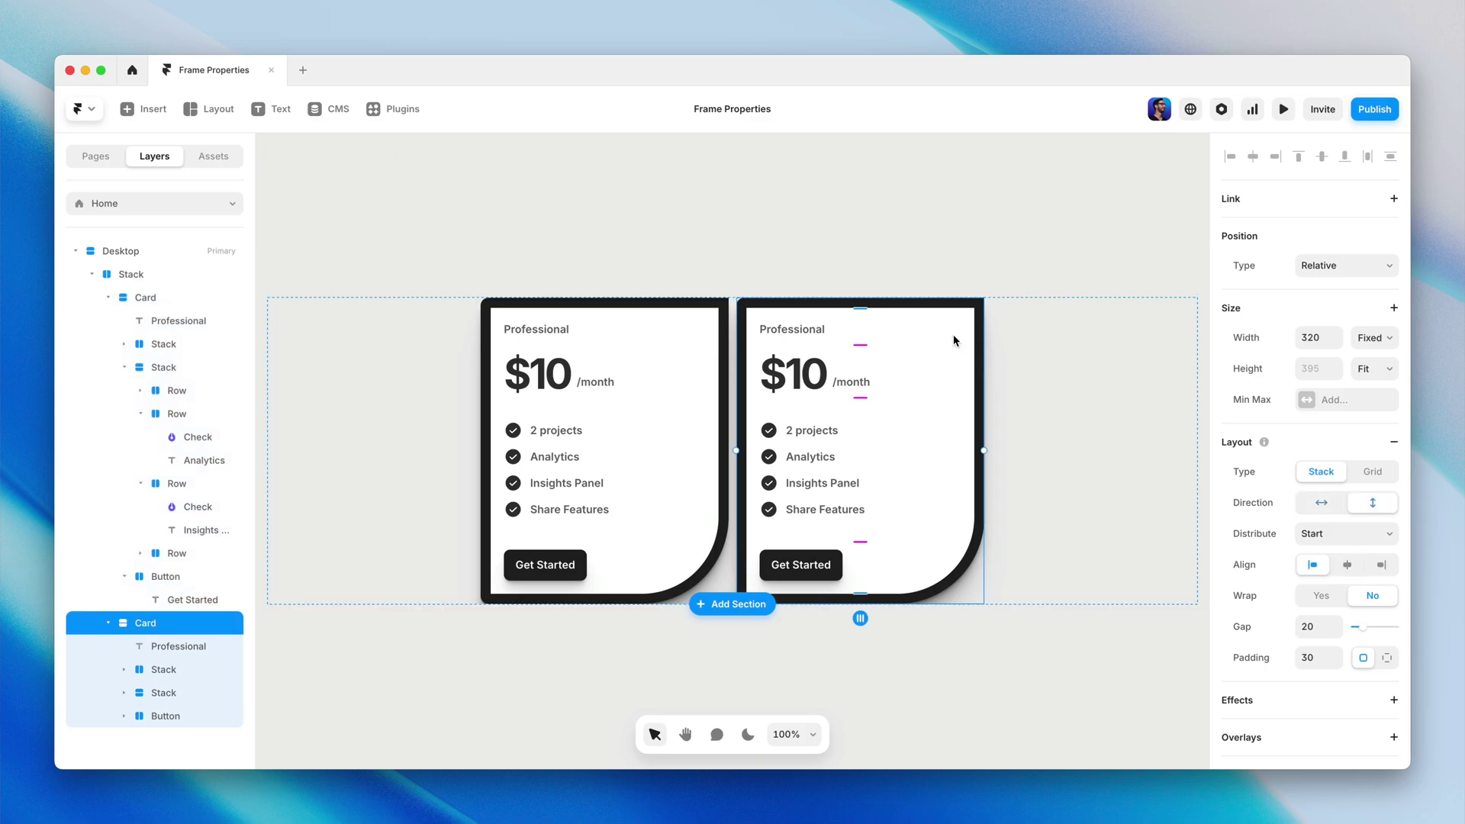
pyautogui.press('super+d')
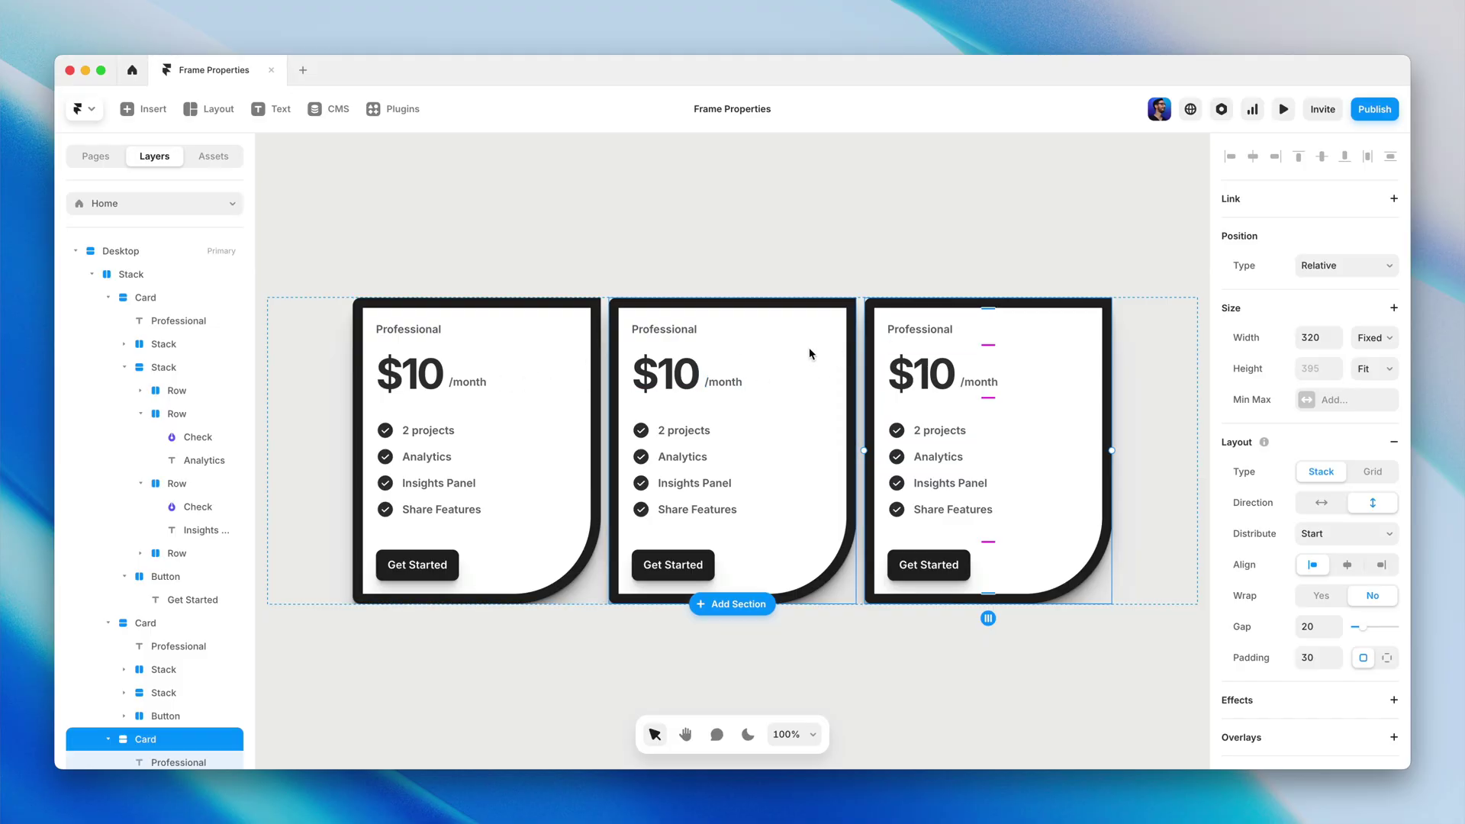
pyautogui.click(809, 349)
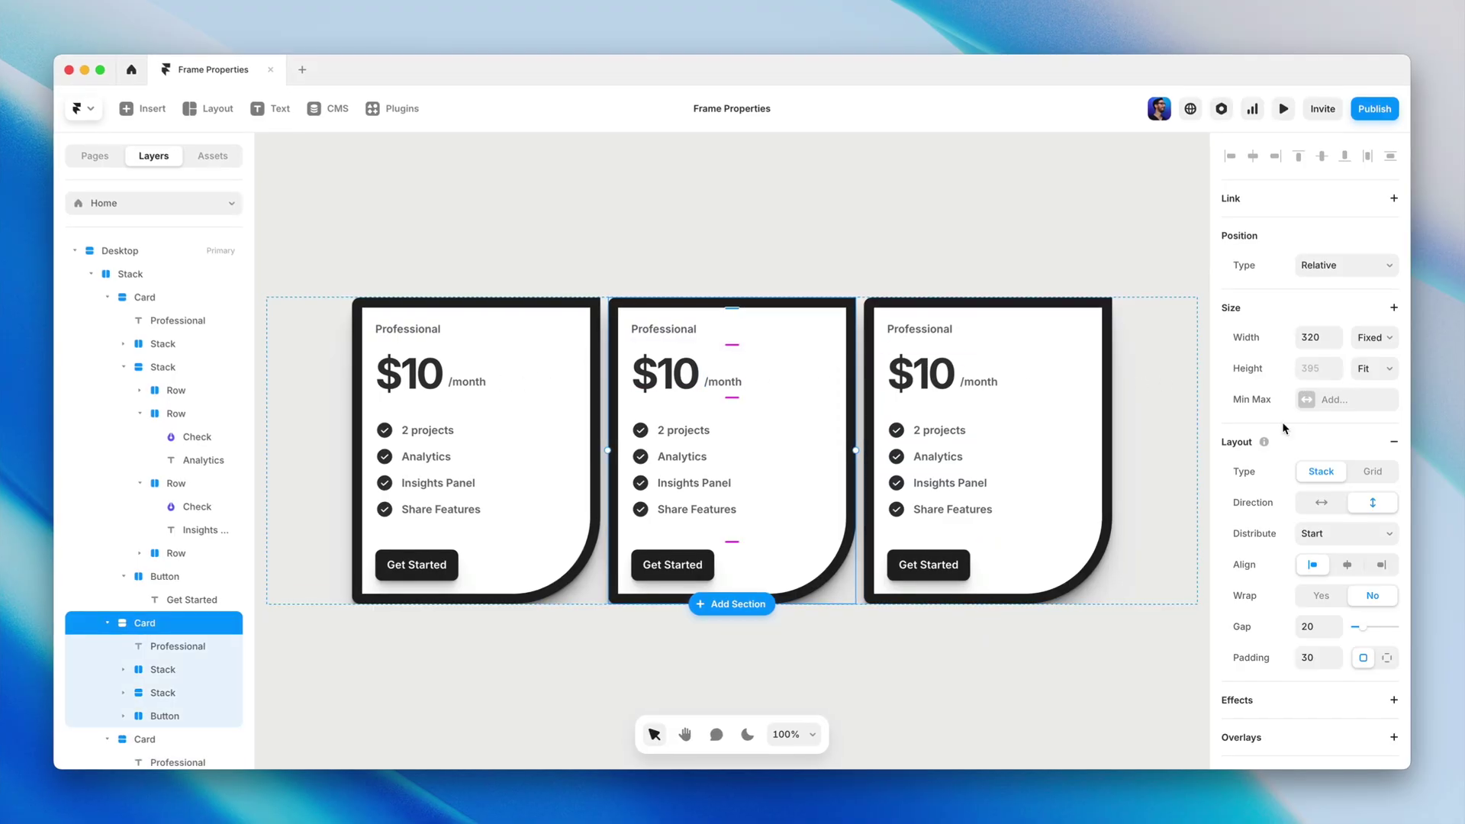
pyautogui.scroll(-3, 1284, 428)
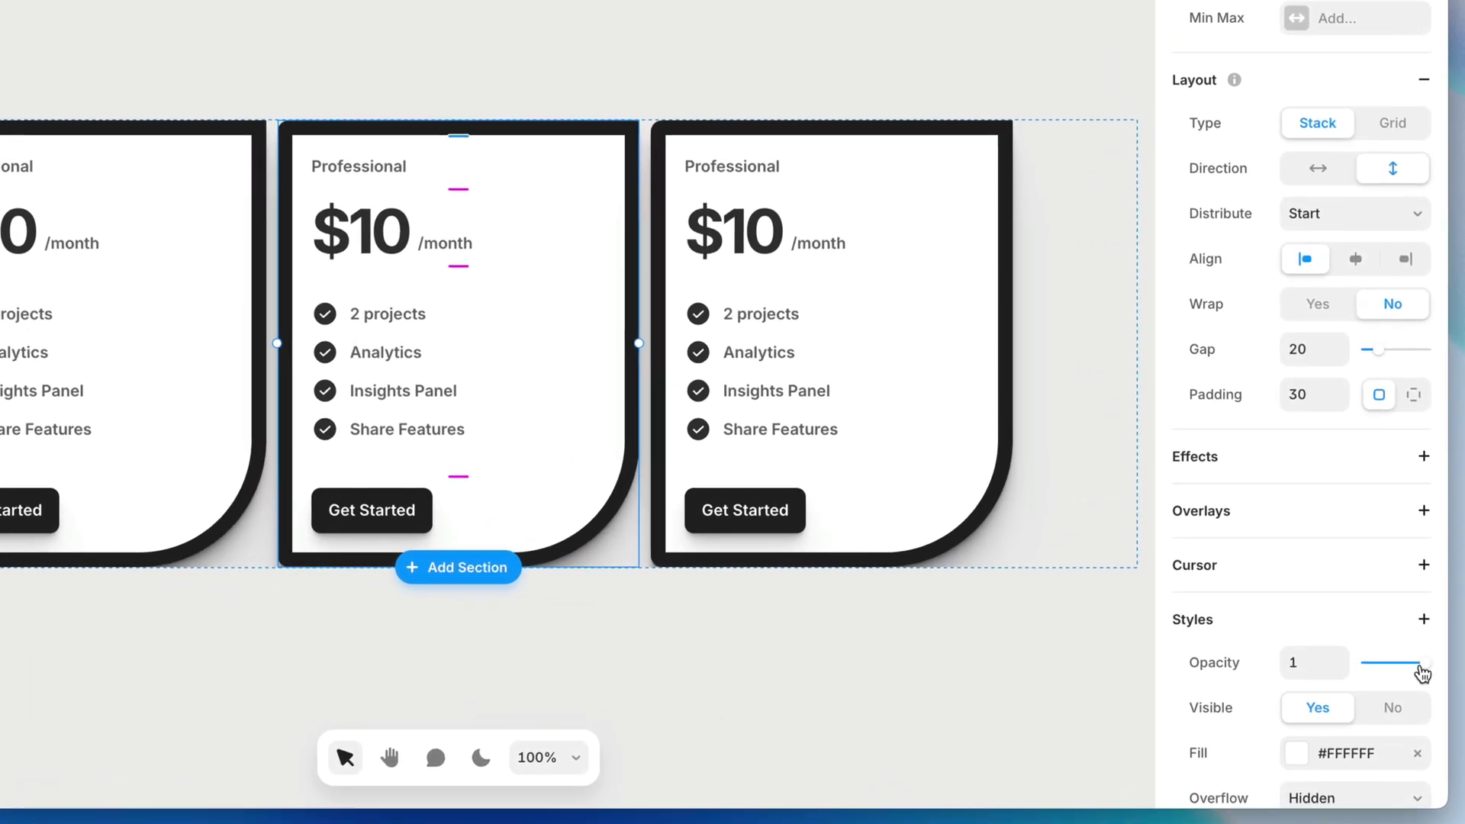
pyautogui.moveTo(1421, 668); pyautogui.dragTo(1345, 668)
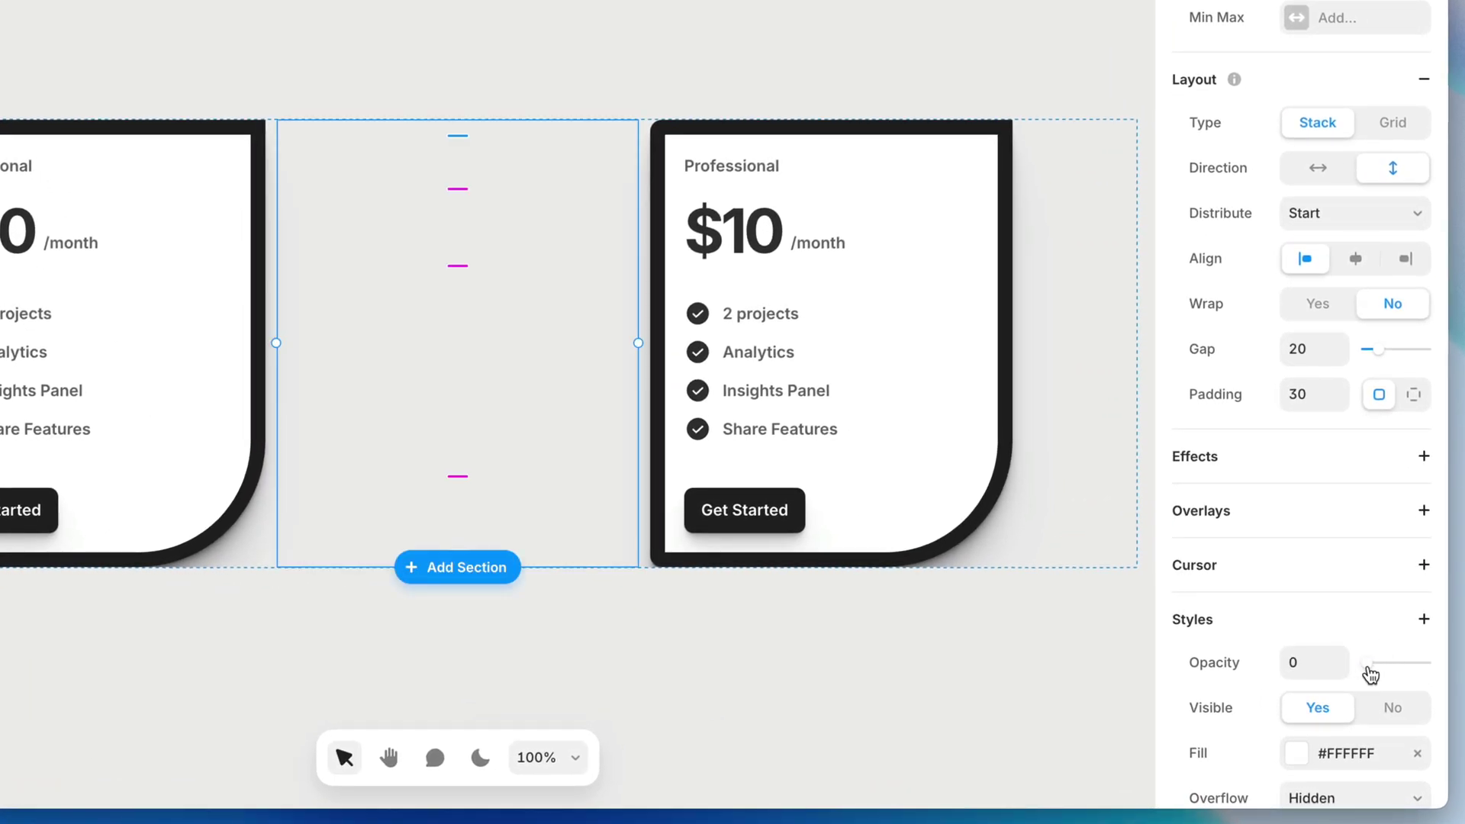
pyautogui.moveTo(1371, 675); pyautogui.dragTo(1425, 664)
pyautogui.scroll(-2, 1252, 603)
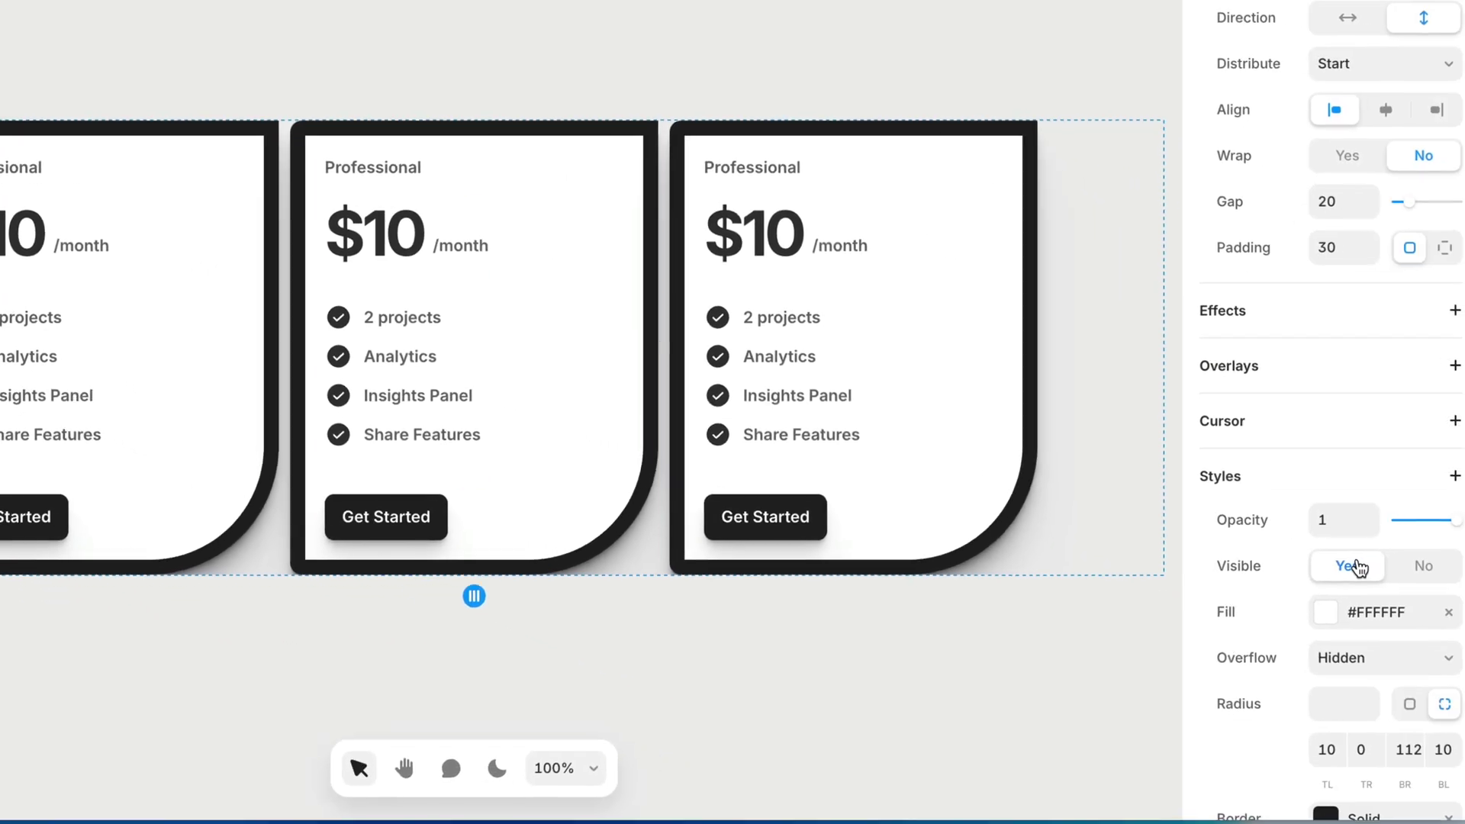
pyautogui.scroll(-3, 1359, 567)
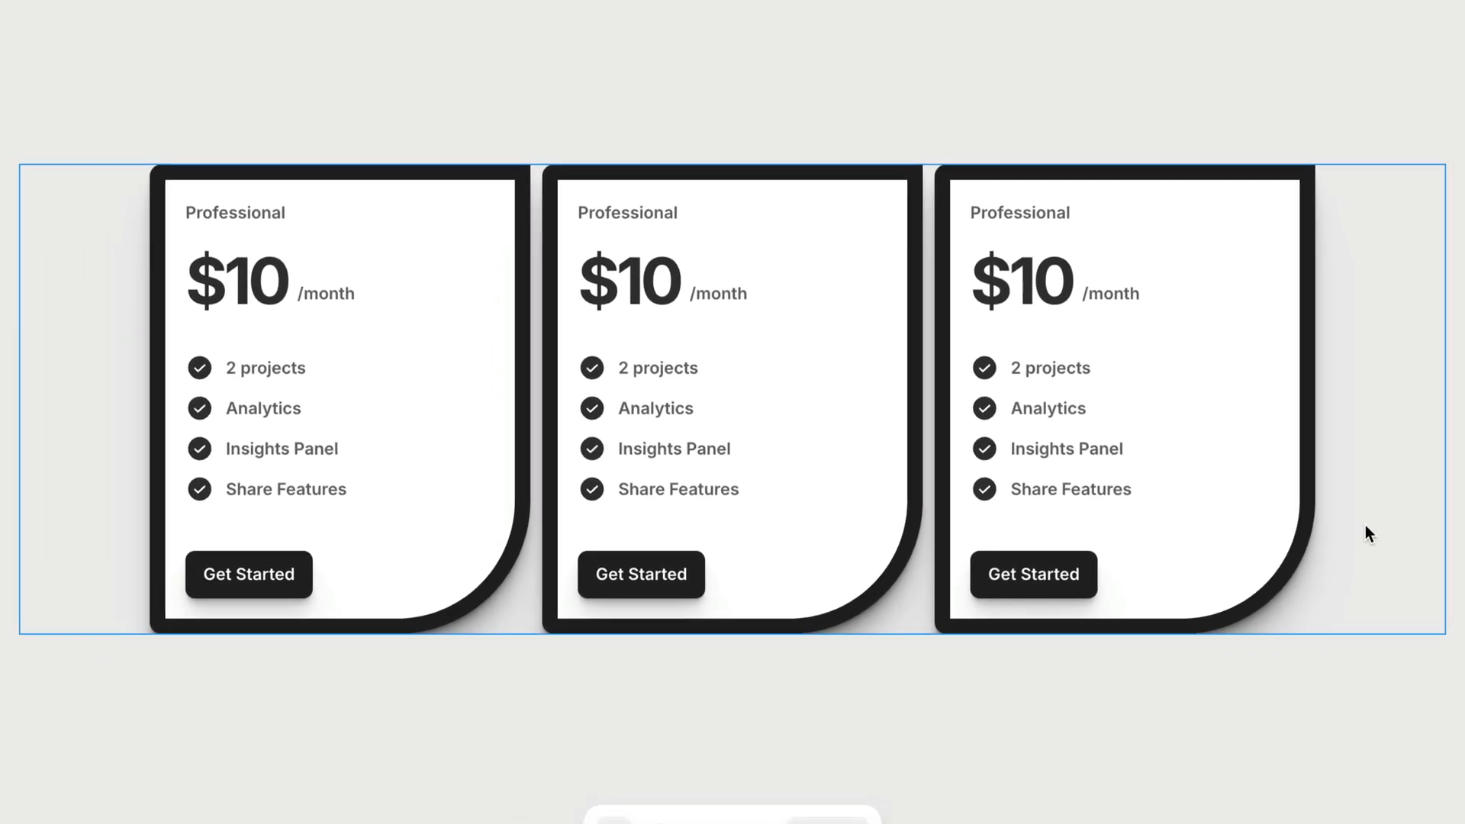
# Change the three-card stack's Overflow from Hidden to Visible so card content isn't clipped.
pyautogui.click(1365, 526)
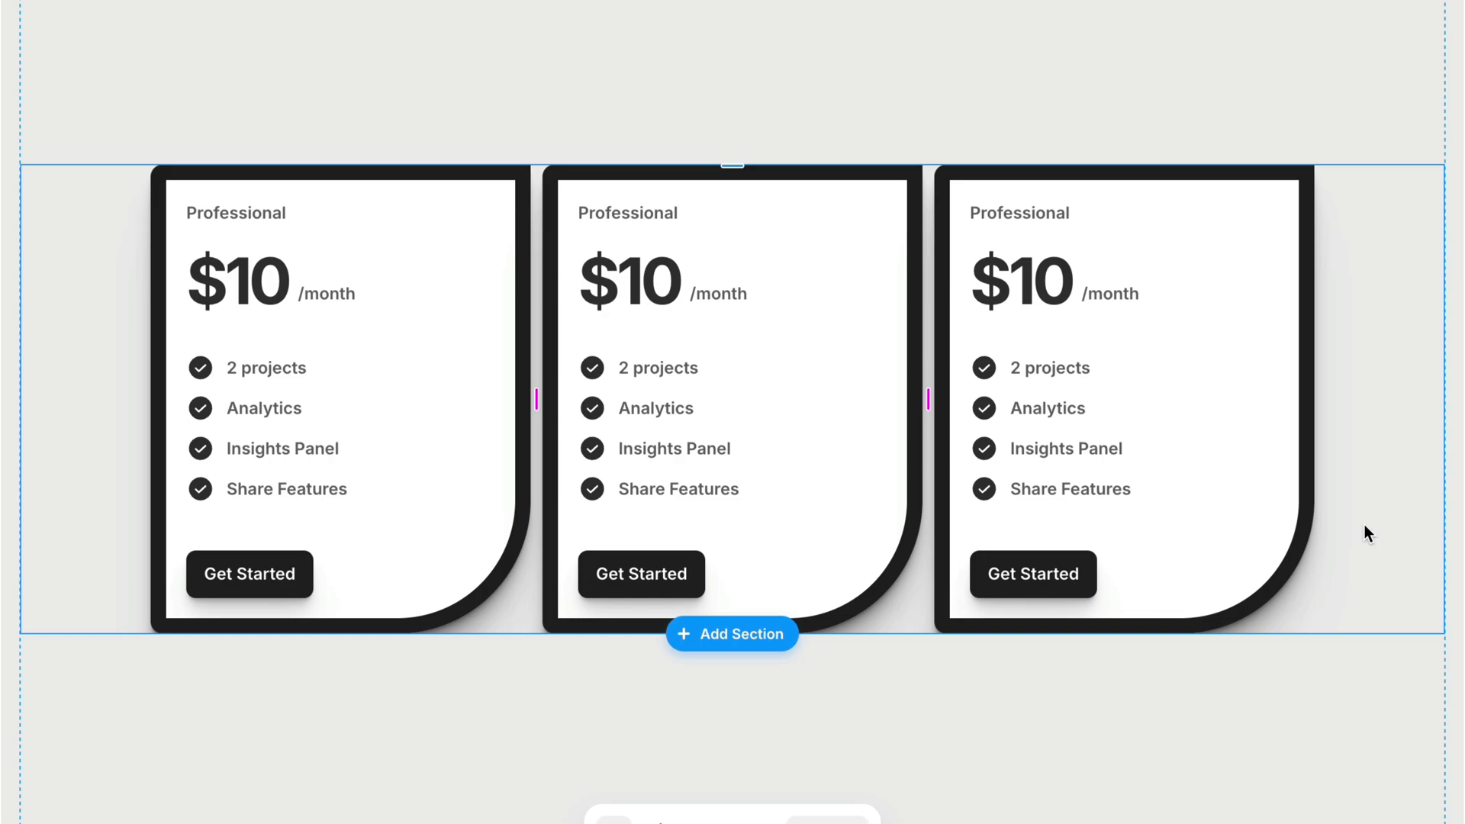
pyautogui.scroll(-1, 1364, 525)
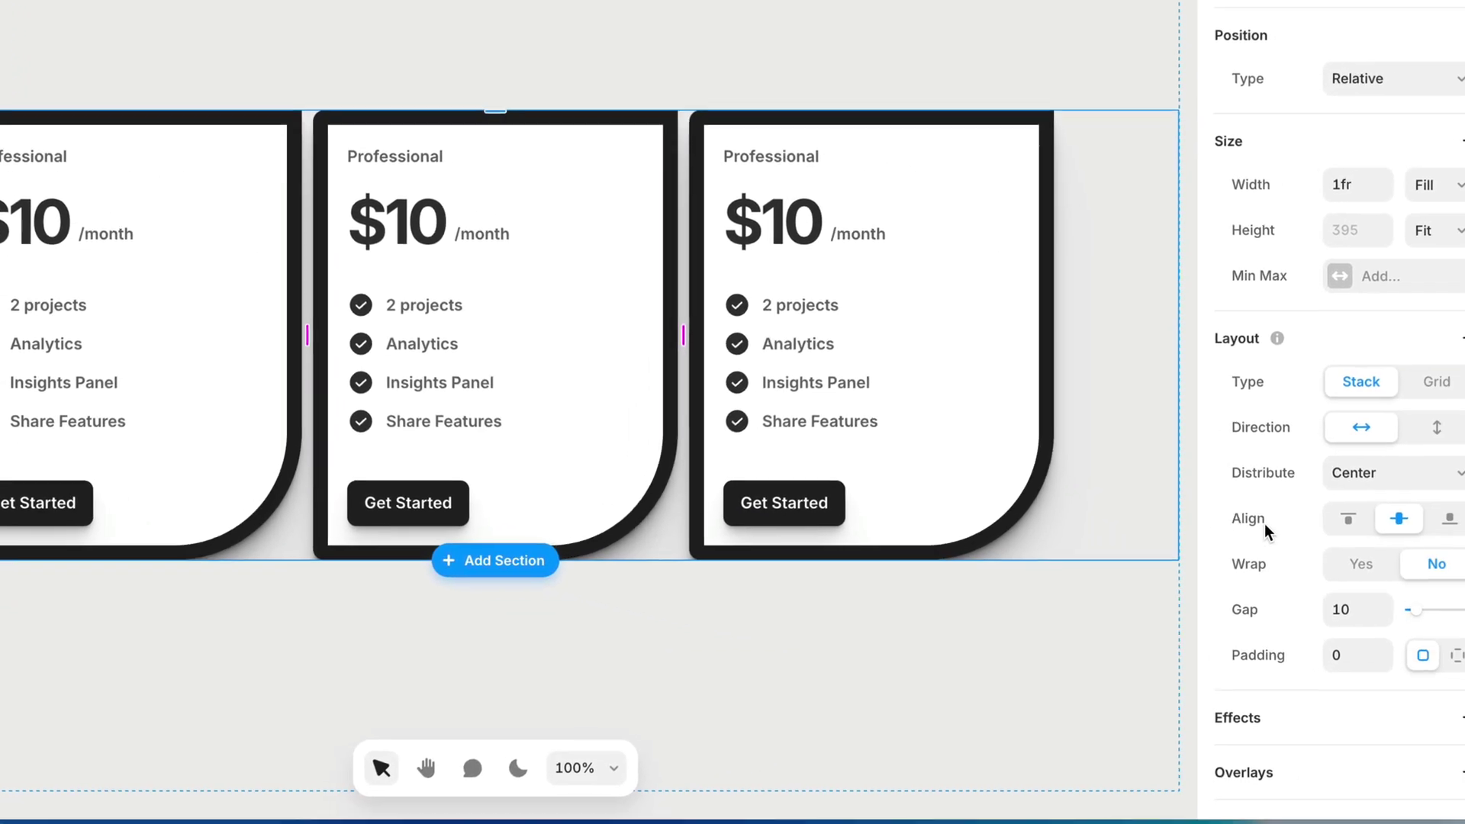
pyautogui.scroll(-8, 1265, 524)
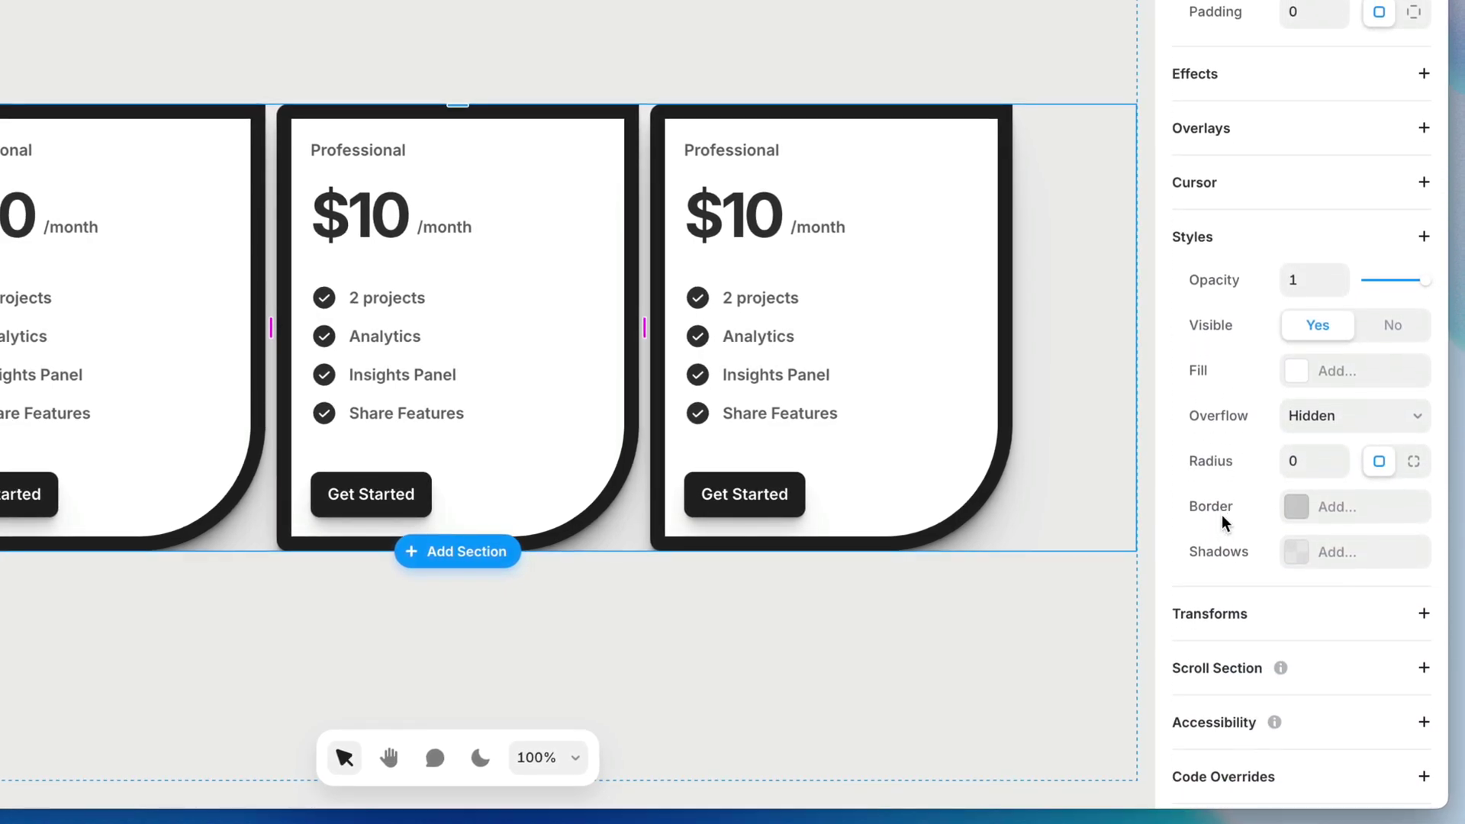
pyautogui.scroll(-1, 1221, 514)
pyautogui.click(1336, 395)
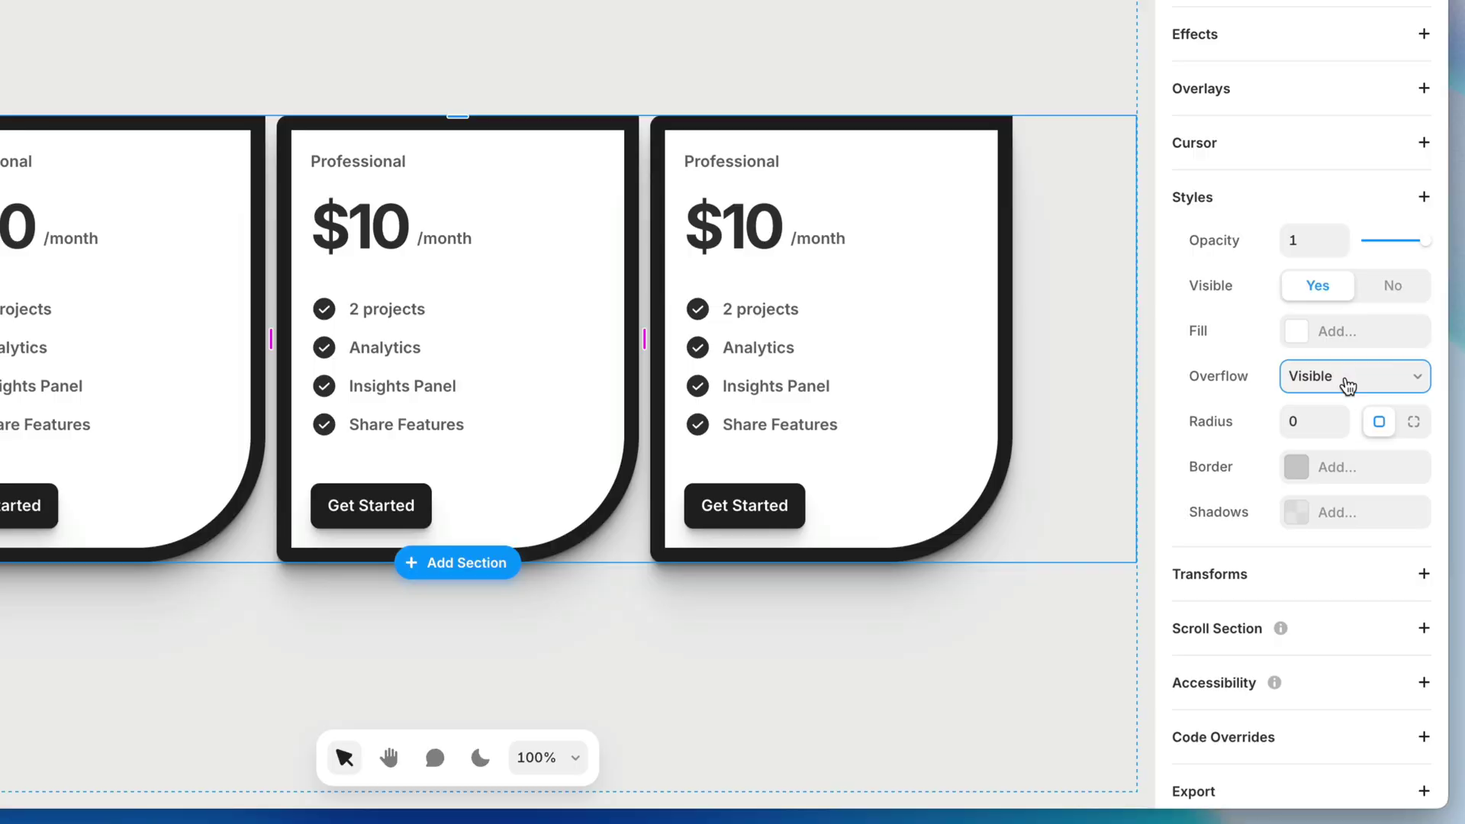
pyautogui.click(1348, 386)
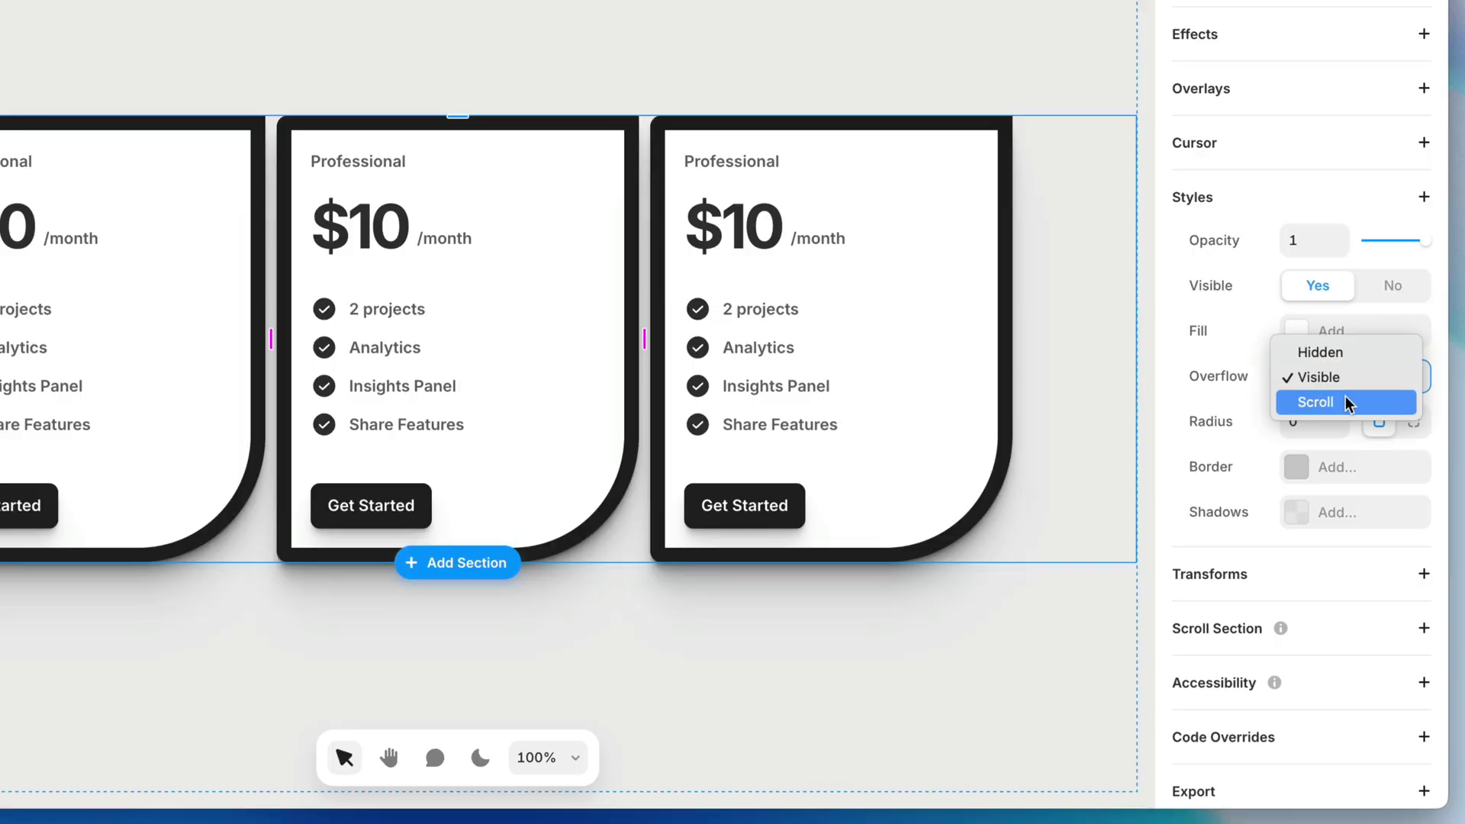
pyautogui.click(1246, 382)
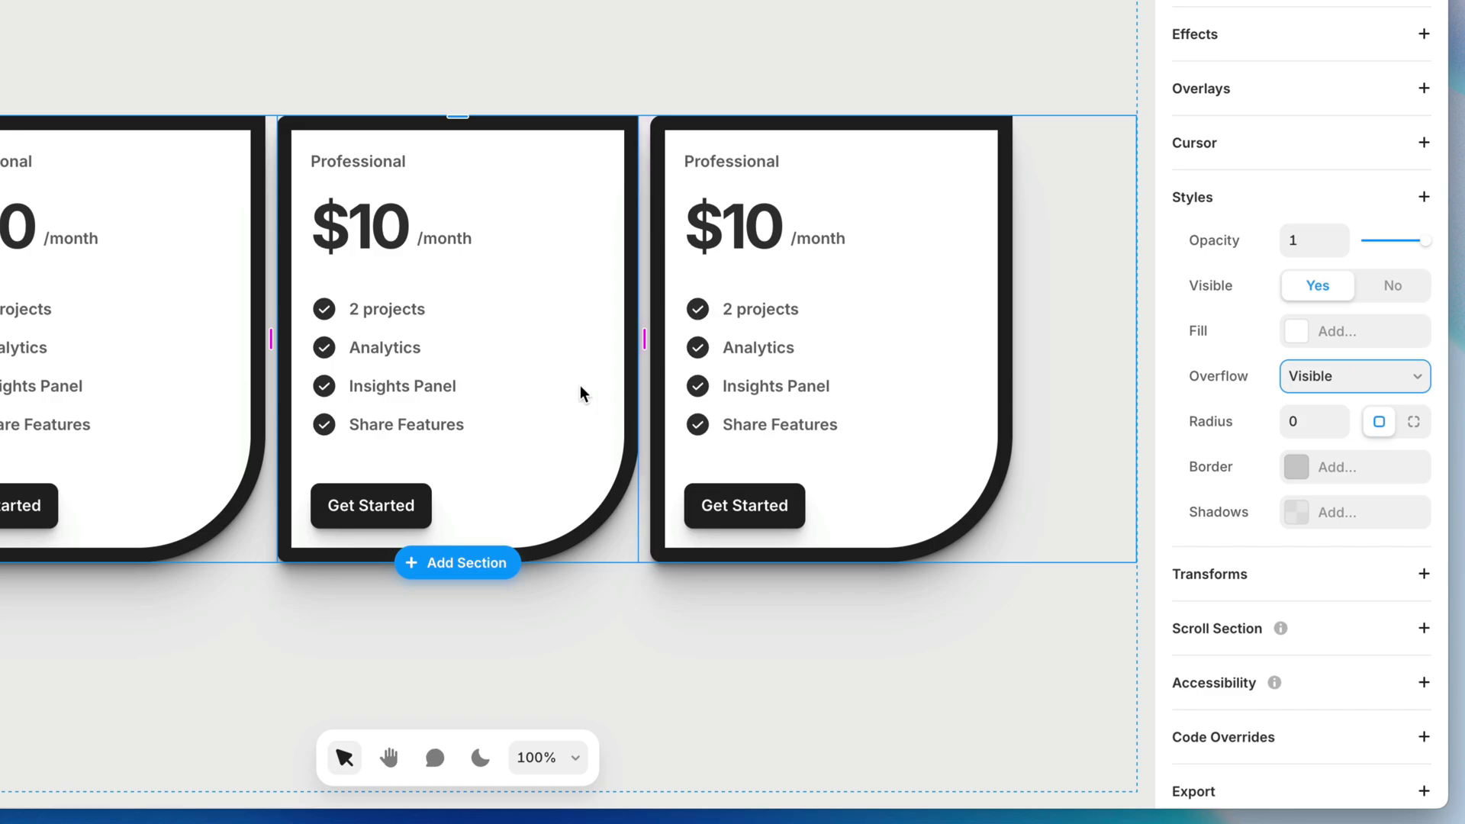
pyautogui.click(559, 294)
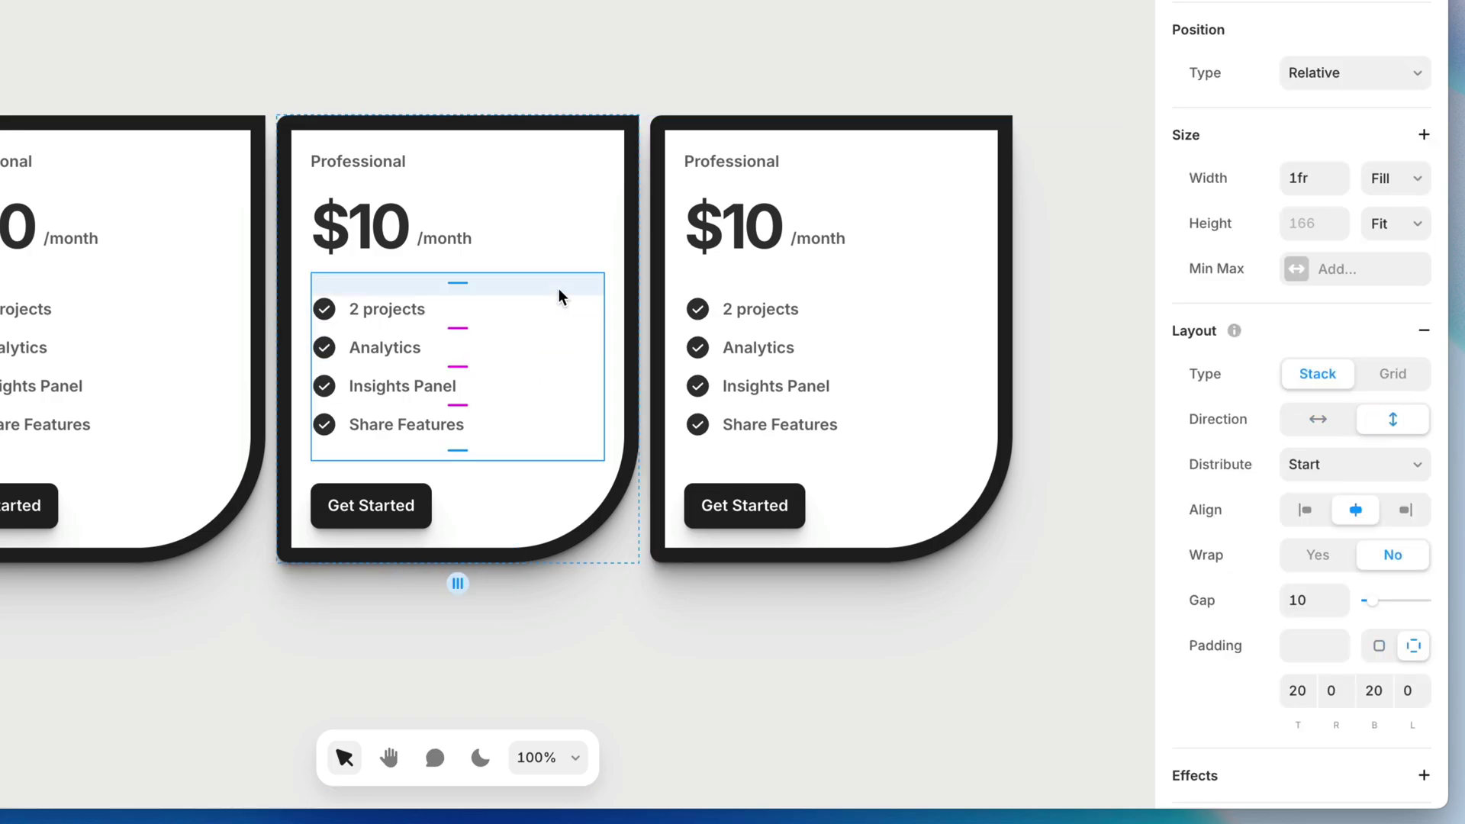
# Fix the middle feature list's height at 166 and duplicate the Share Features row twice.
pyautogui.click(1411, 232)
pyautogui.click(1415, 149)
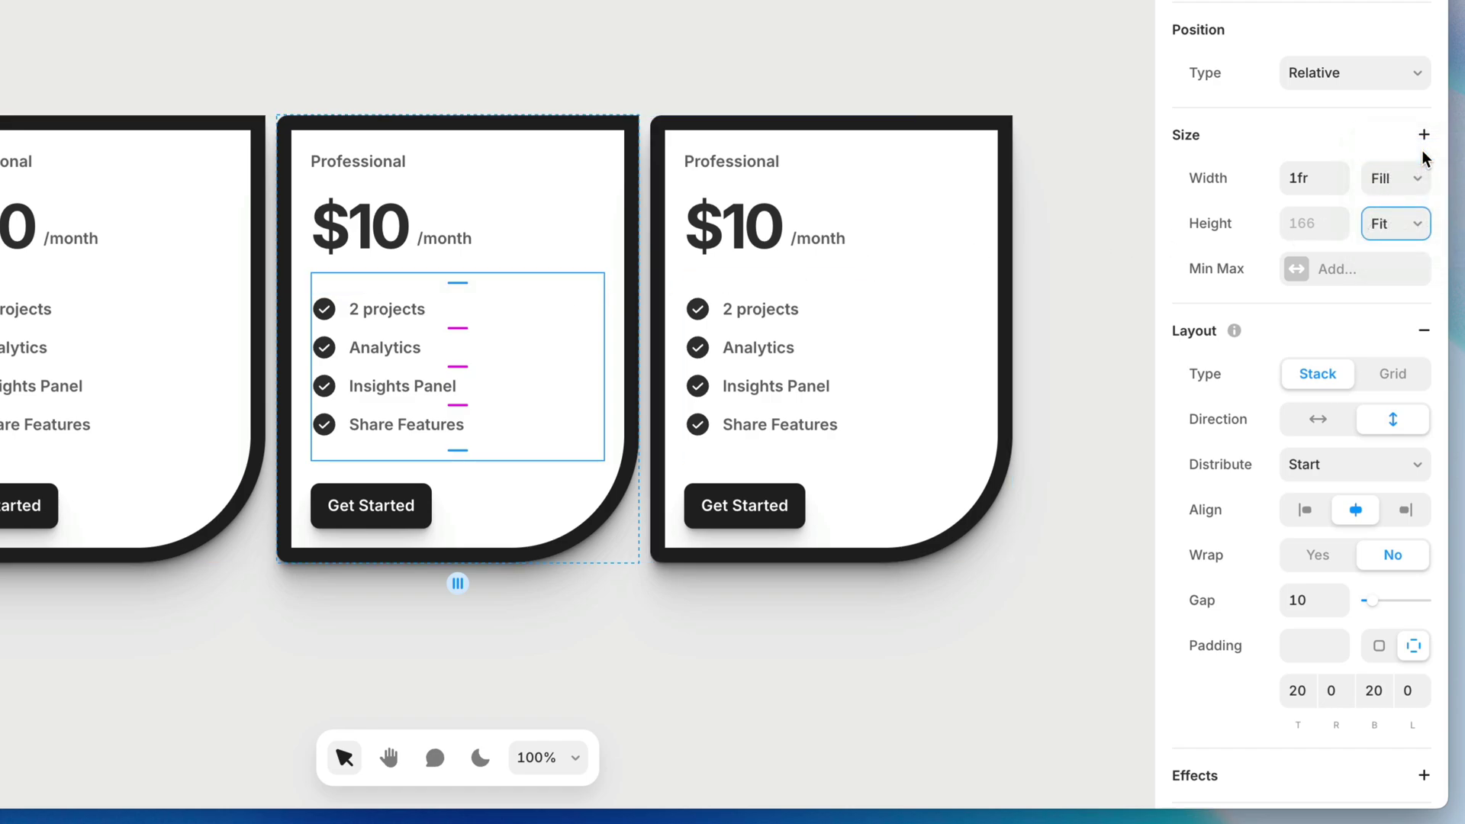
pyautogui.click(532, 427)
pyautogui.hotkey('ctrl', 'd')
pyautogui.hotkey('ctrl', 'd')
pyautogui.hotkey('ctrl', 'd')
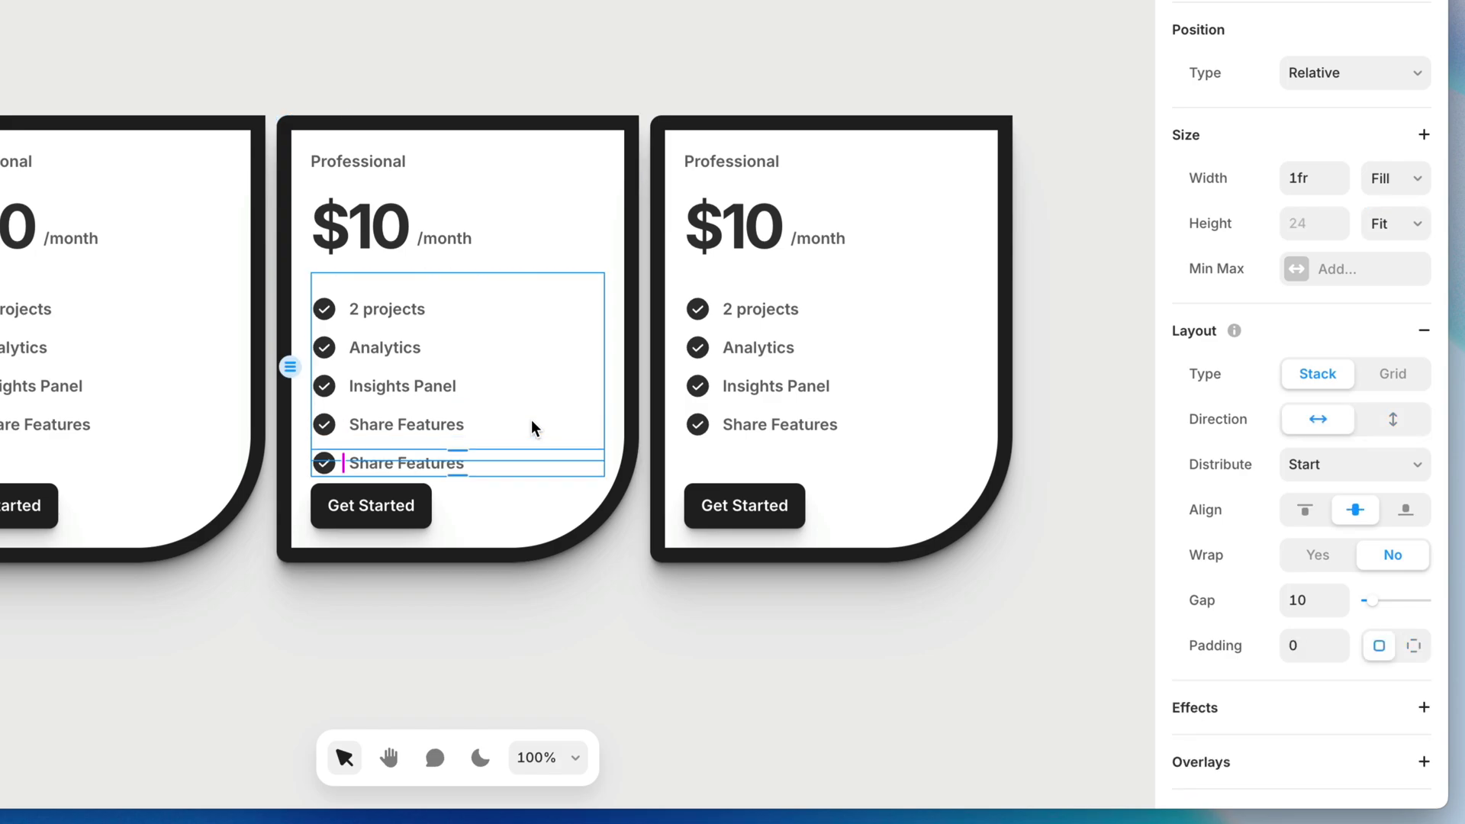
pyautogui.hotkey('ctrl', 'd')
pyautogui.hotkey('ctrl', 'd')
pyautogui.hotkey('ctrl', 'd')
pyautogui.hotkey('ctrl', 'd')
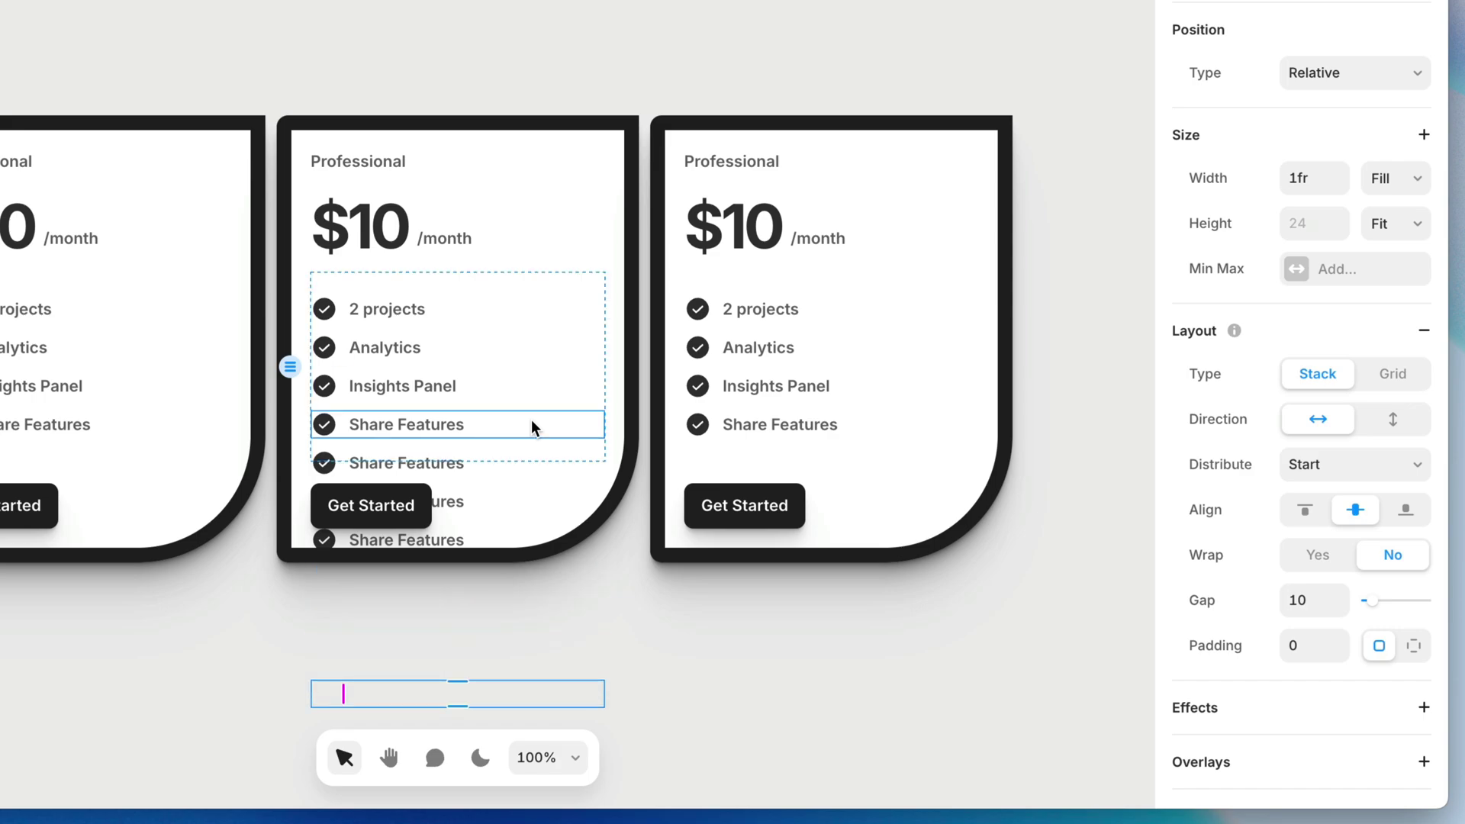
# Set the middle card feature list's Overflow to Scroll.
pyautogui.click(597, 277)
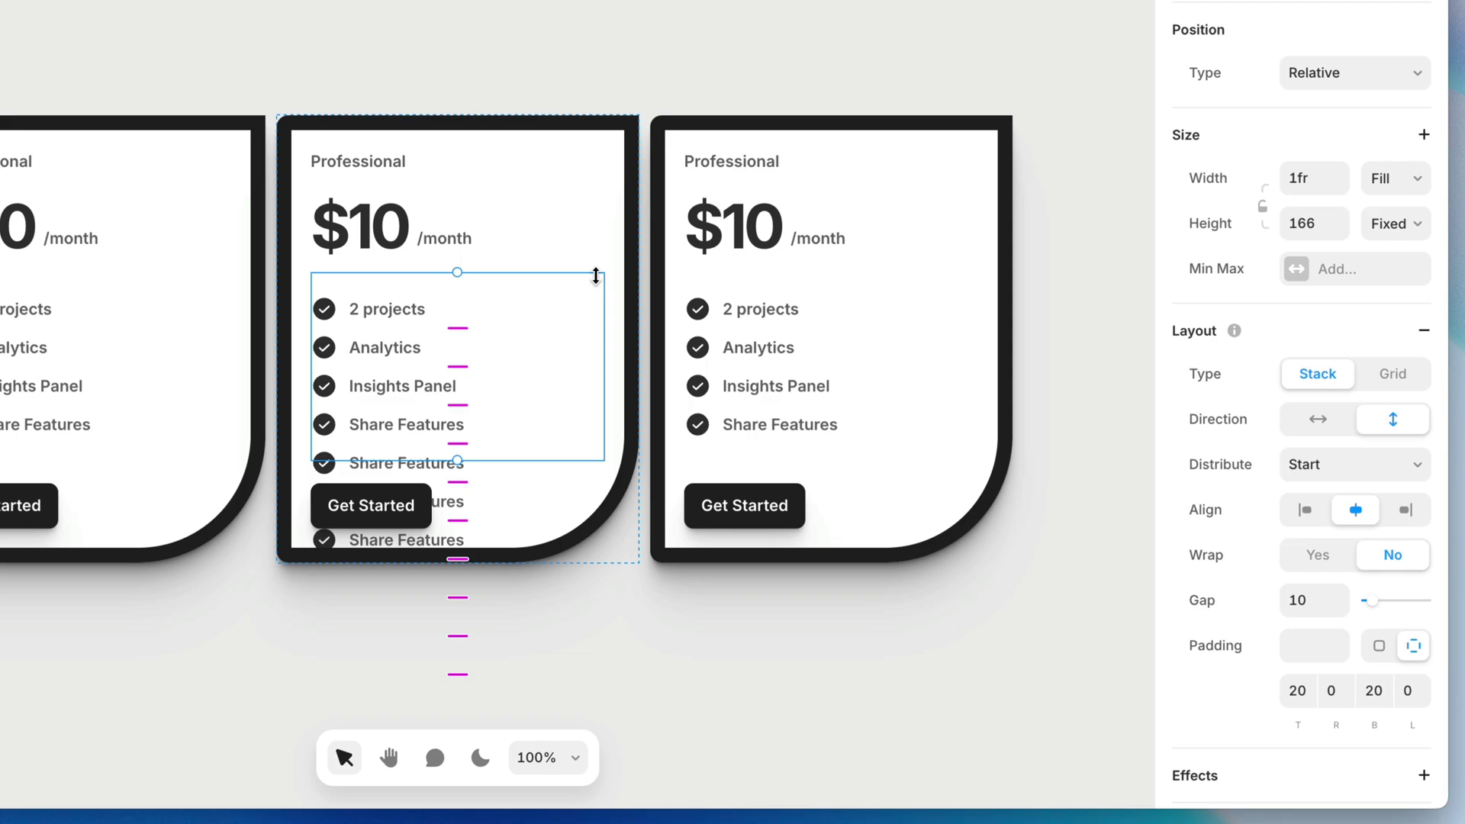
pyautogui.scroll(-10, 1269, 457)
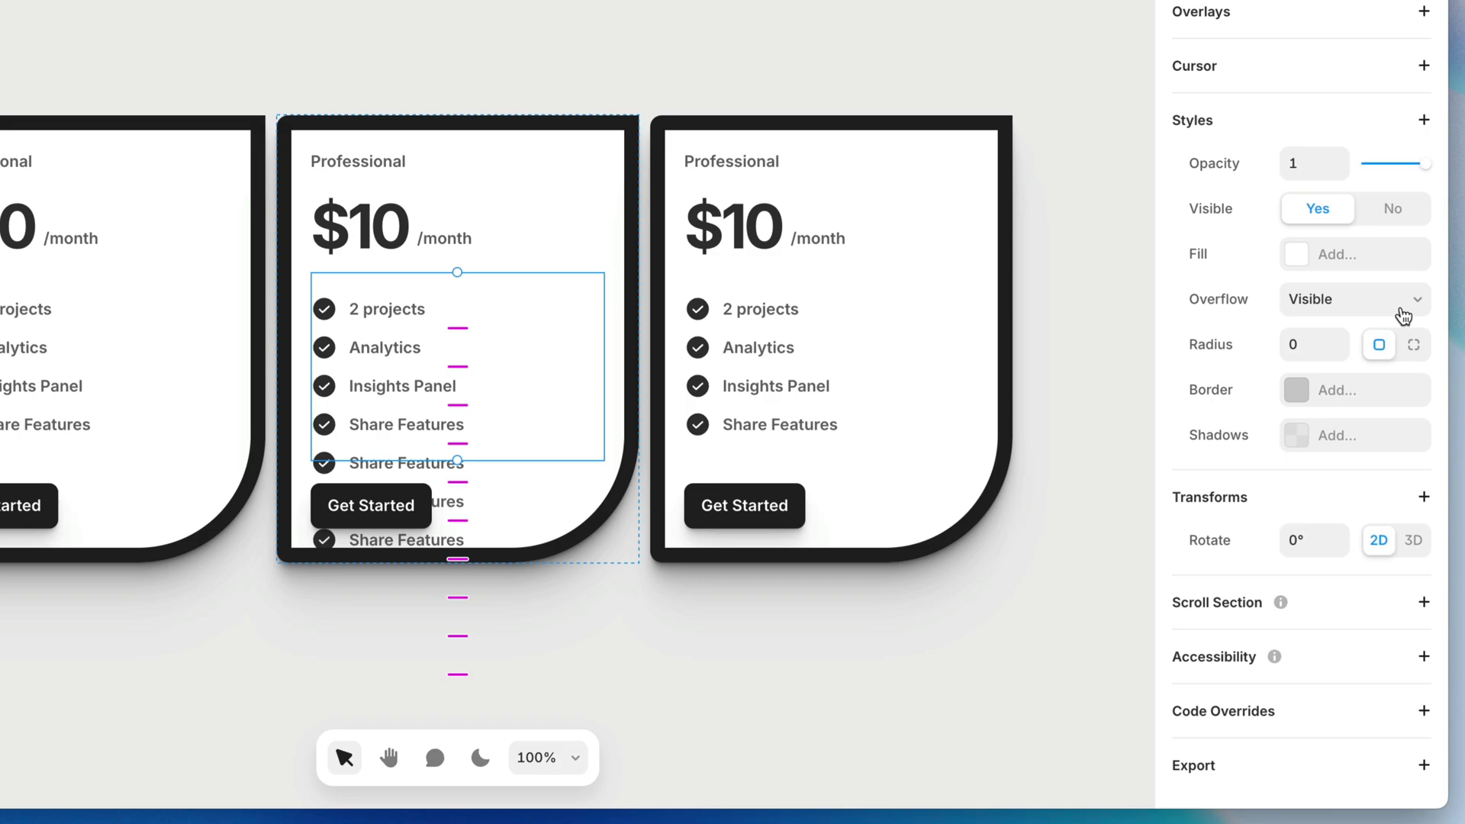
pyautogui.click(1403, 314)
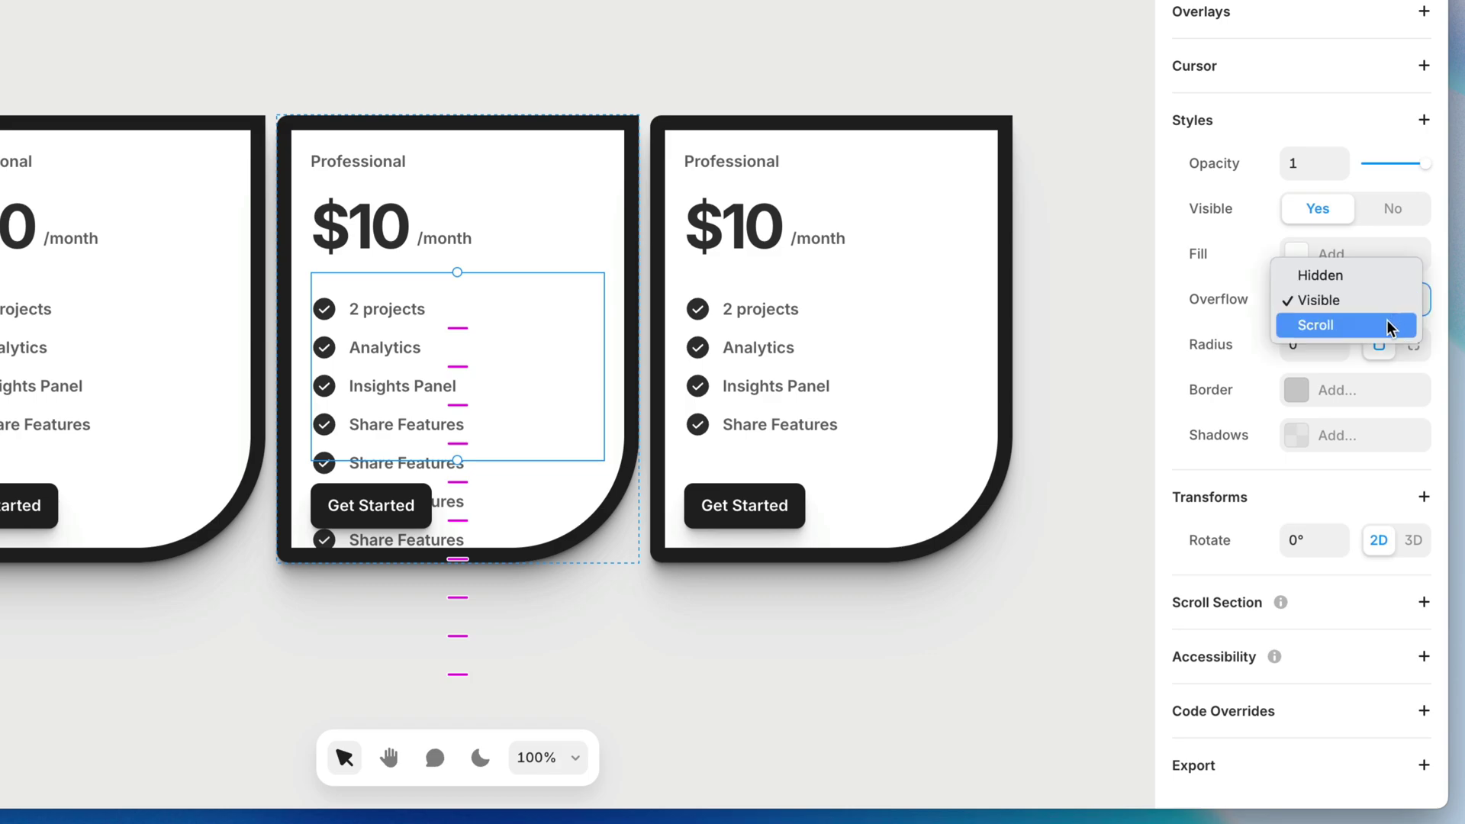
pyautogui.click(1389, 325)
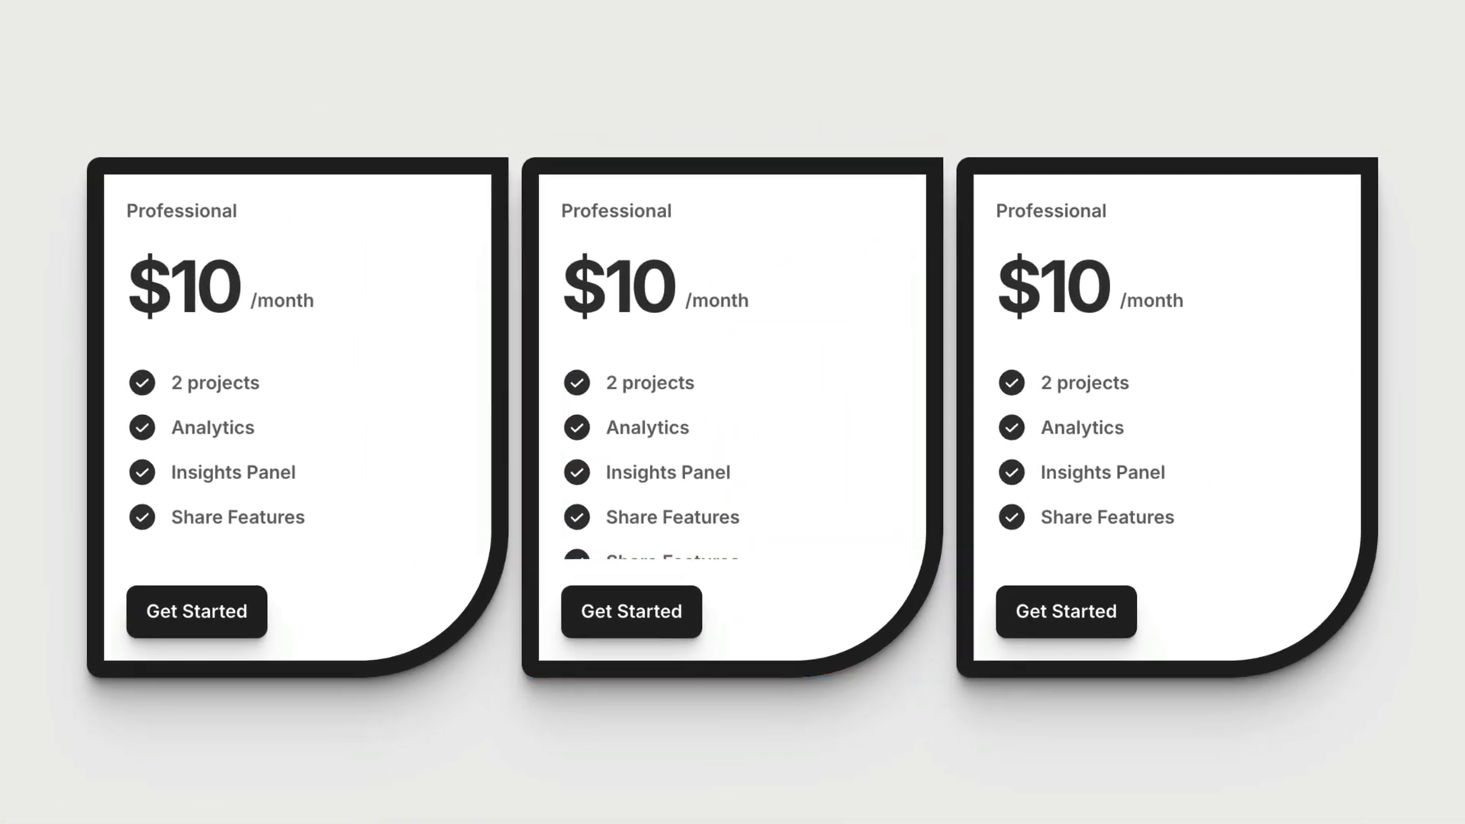
pyautogui.scroll(-4, 797, 407)
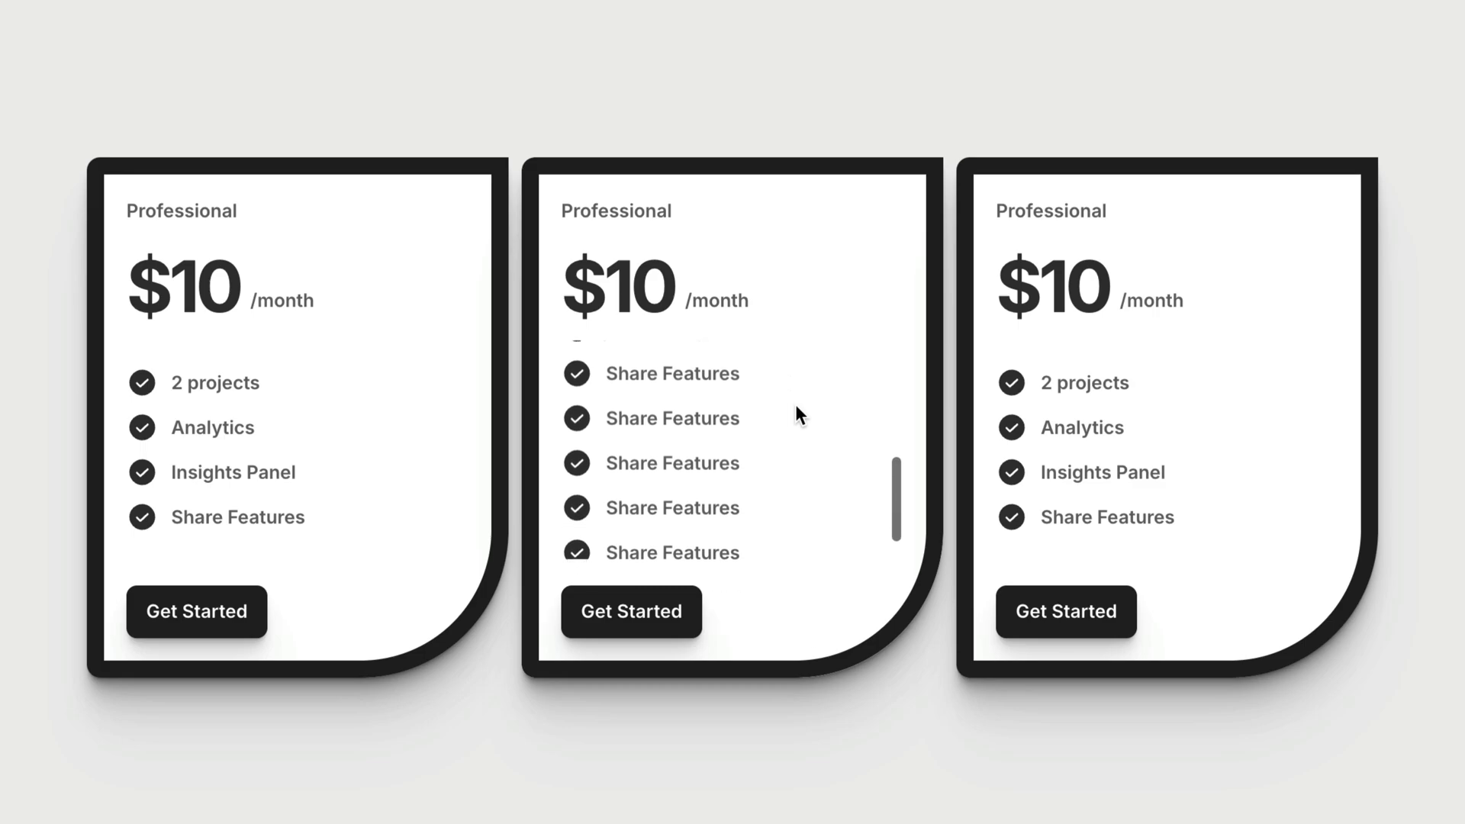
pyautogui.scroll(2, 796, 407)
pyautogui.scroll(2, 796, 406)
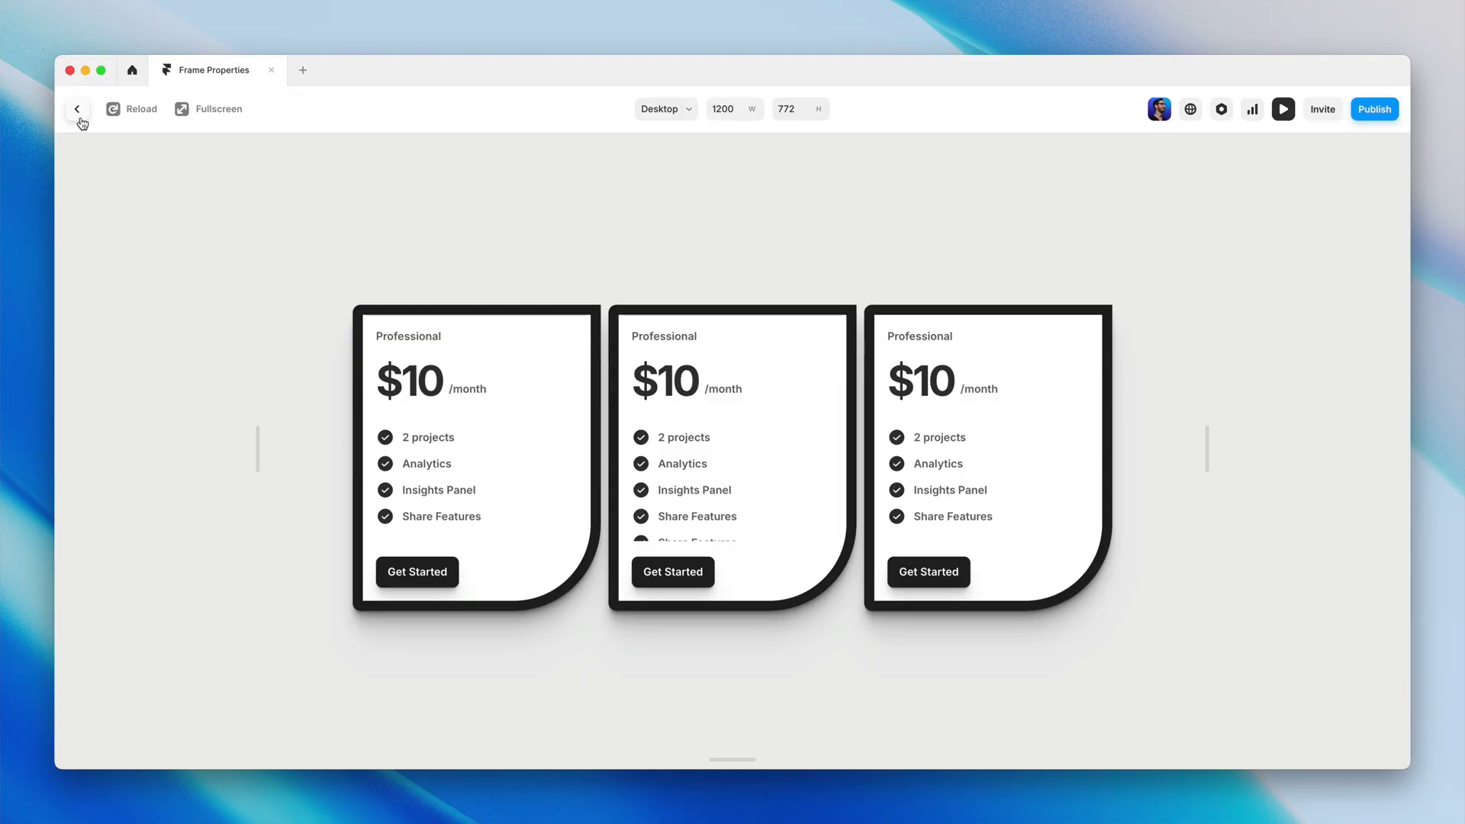
pyautogui.click(79, 113)
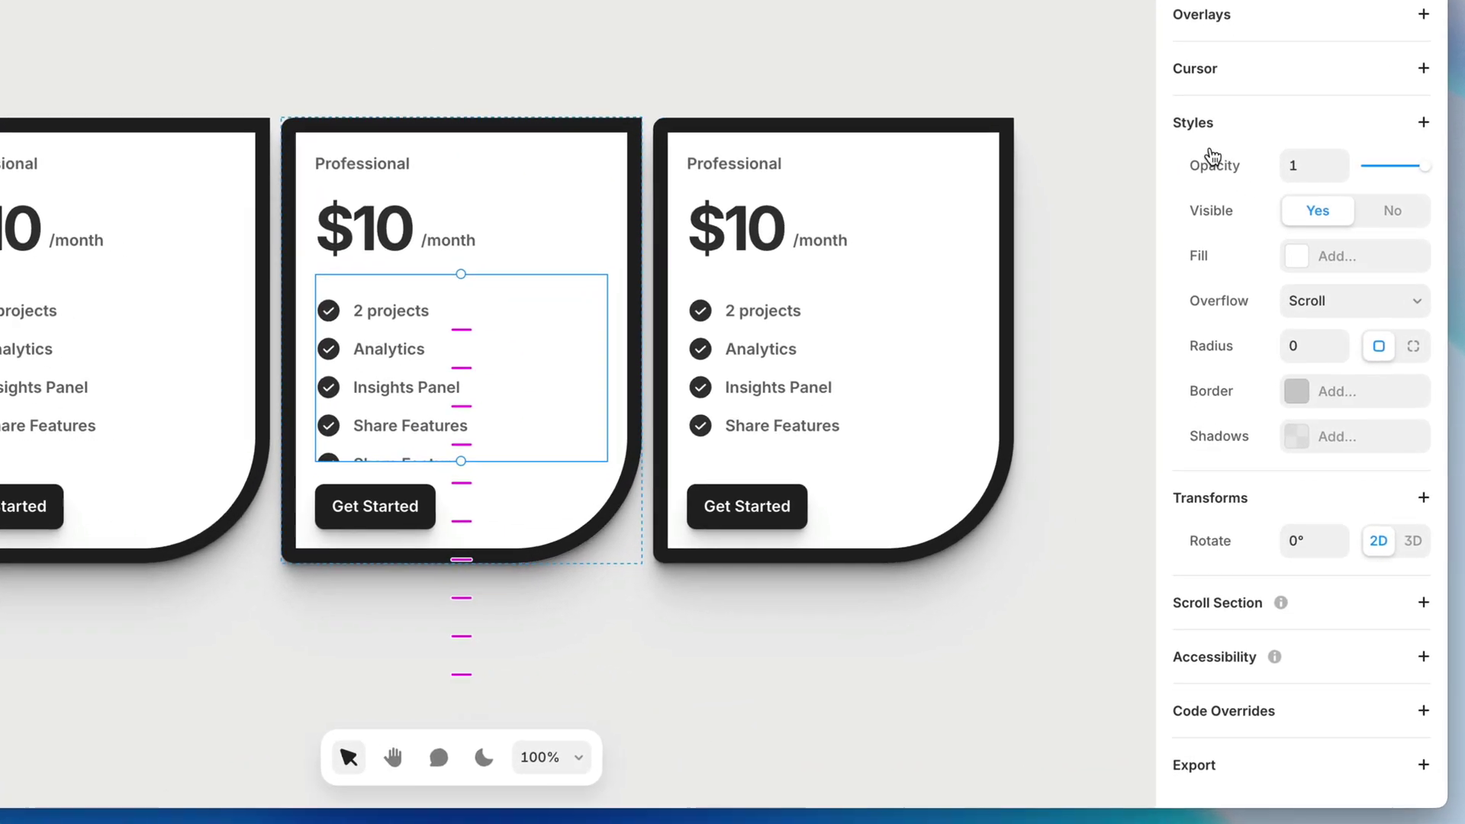
pyautogui.click(1423, 121)
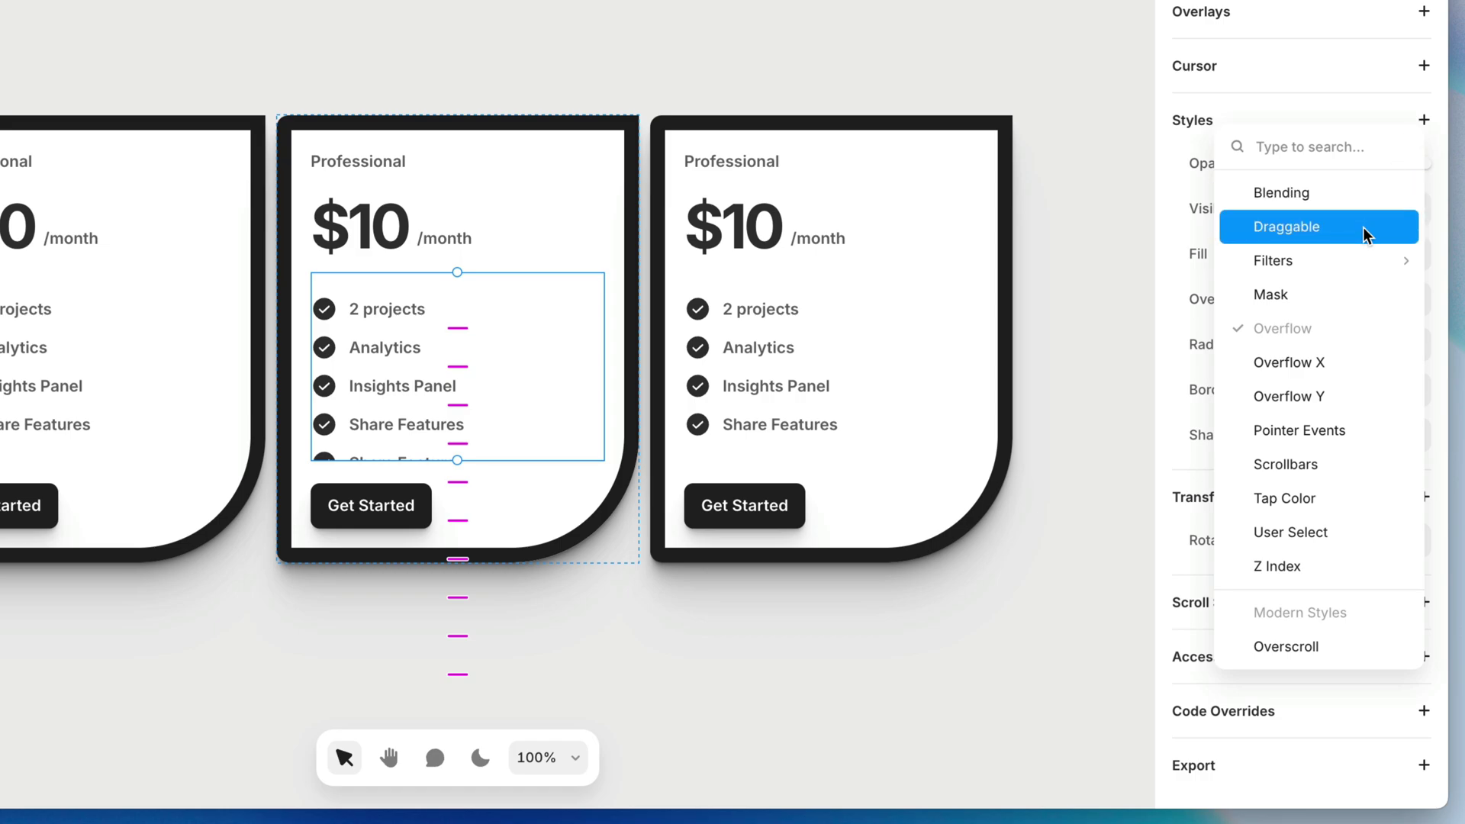
pyautogui.moveTo(1352, 260)
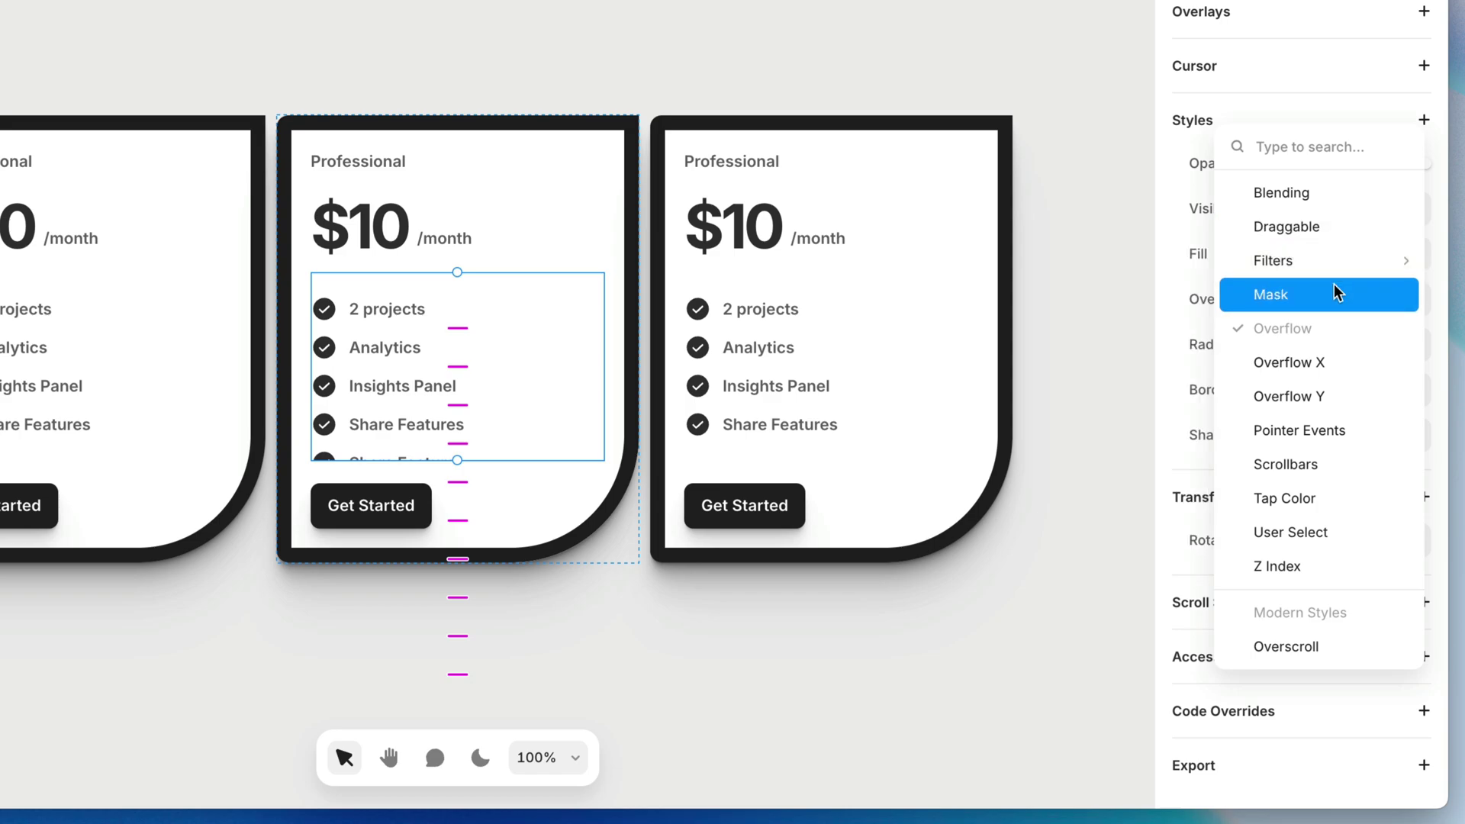
pyautogui.click(1181, 126)
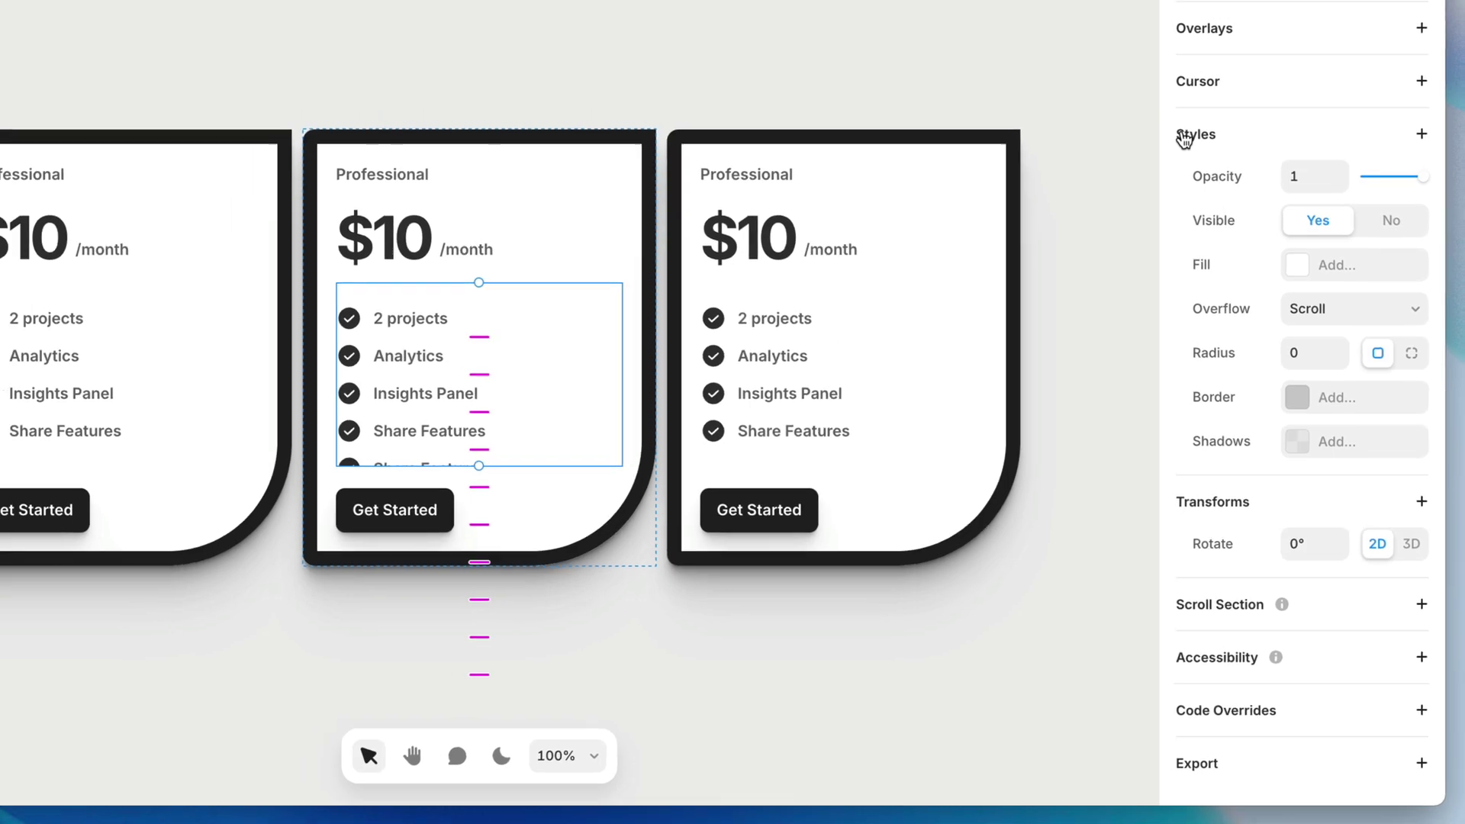